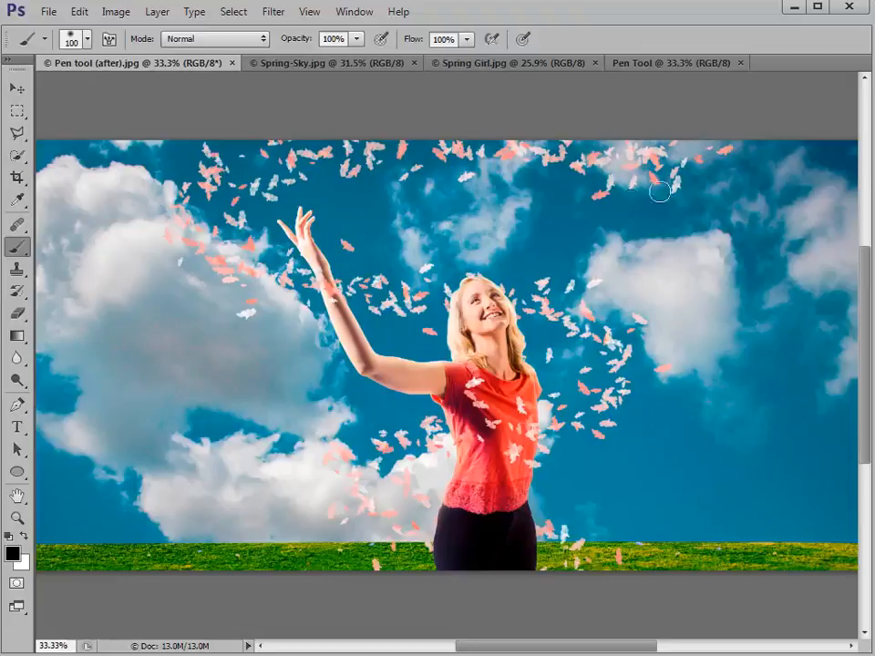
- Close the Pen tool (after).jpg image
click(232, 62)
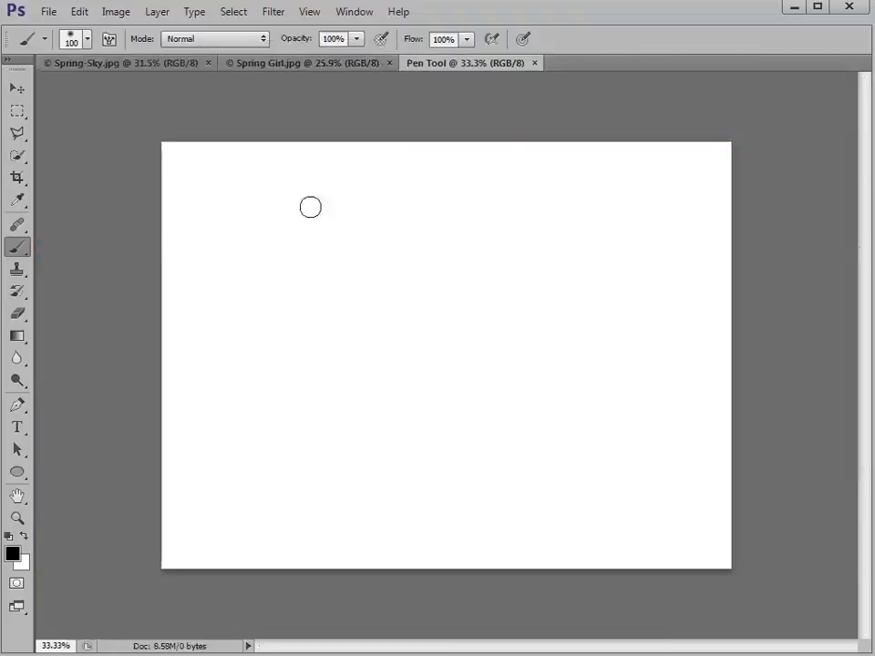
- With the Pen tool in Path mode, draw a closed zigzag path of straight segments across the blank canvas, ending with its outline dismissed
click(19, 407)
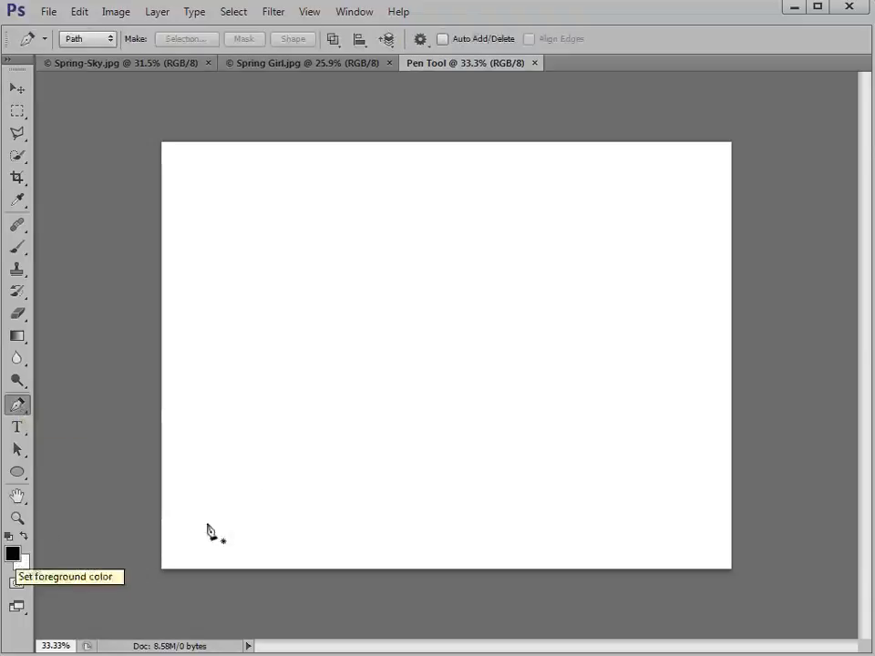
click(250, 294)
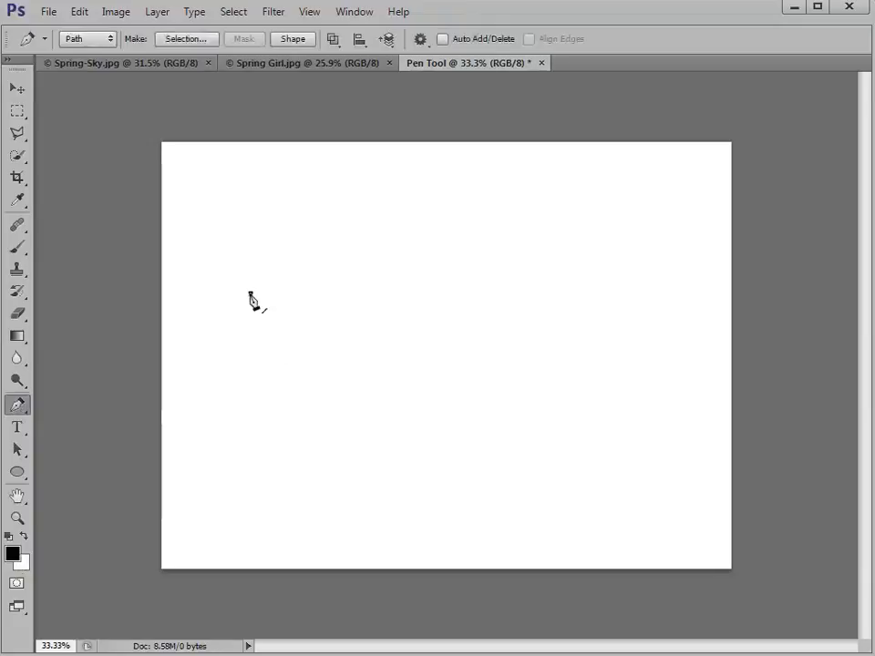
drag(252, 295, 228, 365)
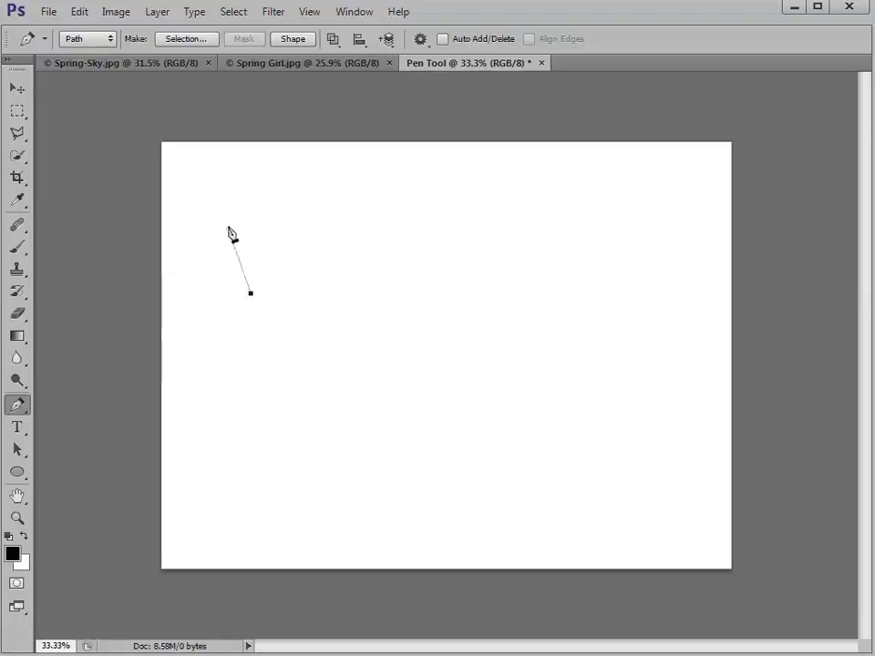
click(298, 193)
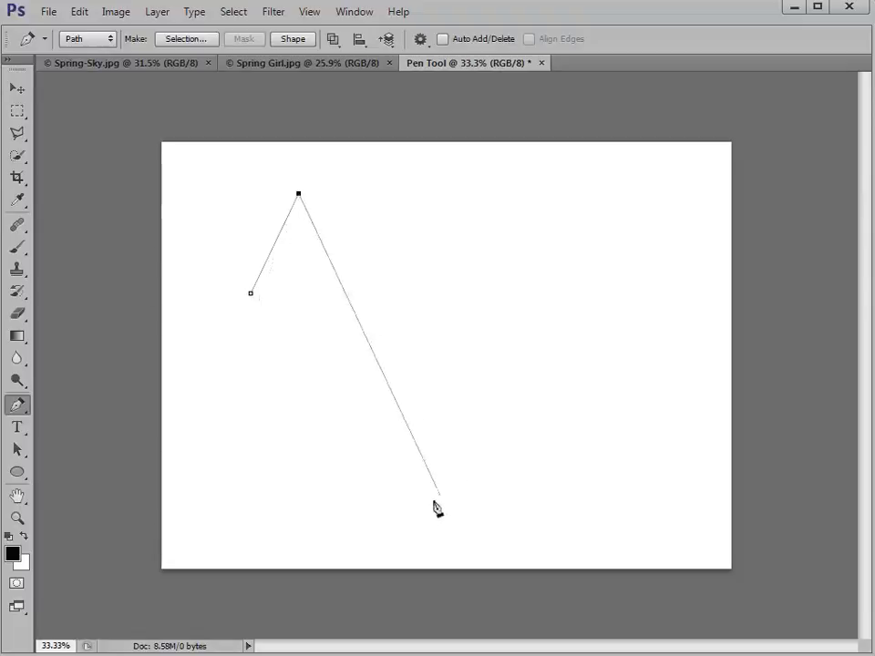
click(369, 516)
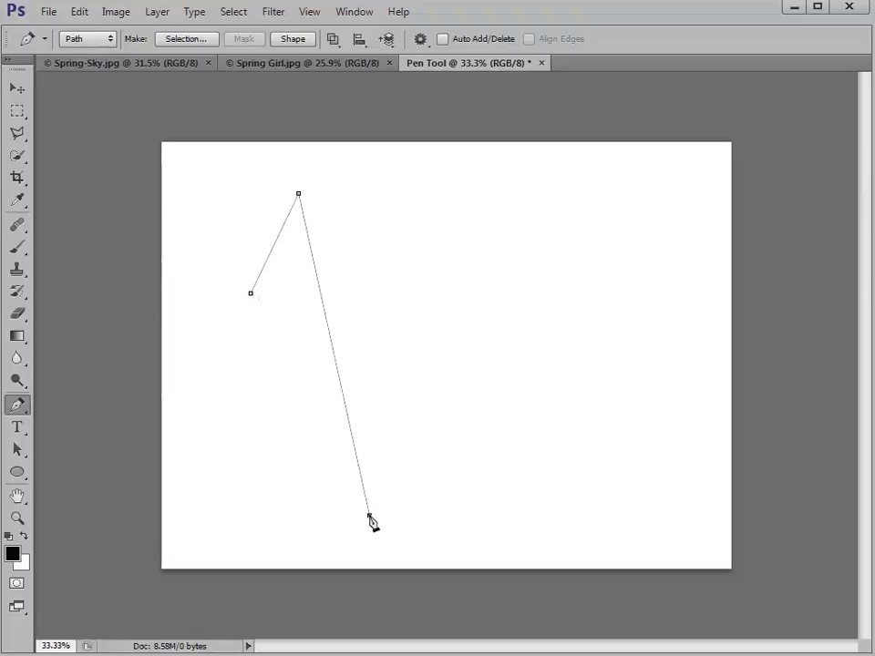
click(483, 175)
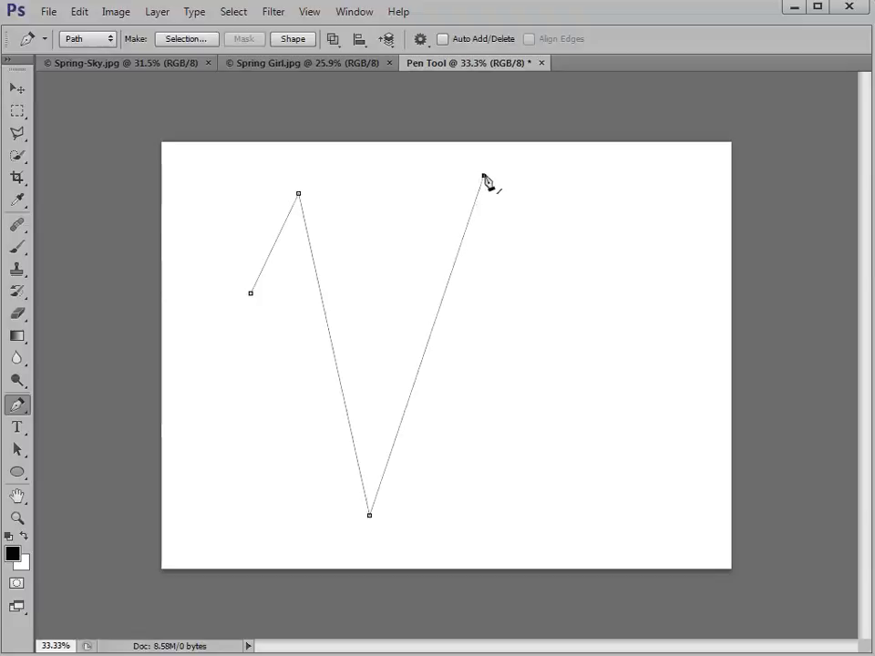
click(571, 519)
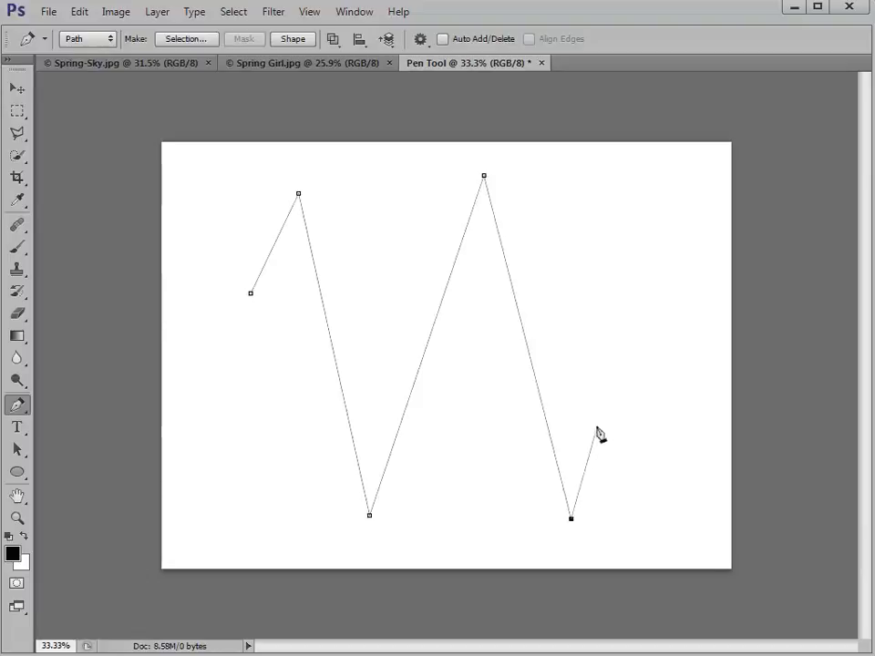
click(657, 171)
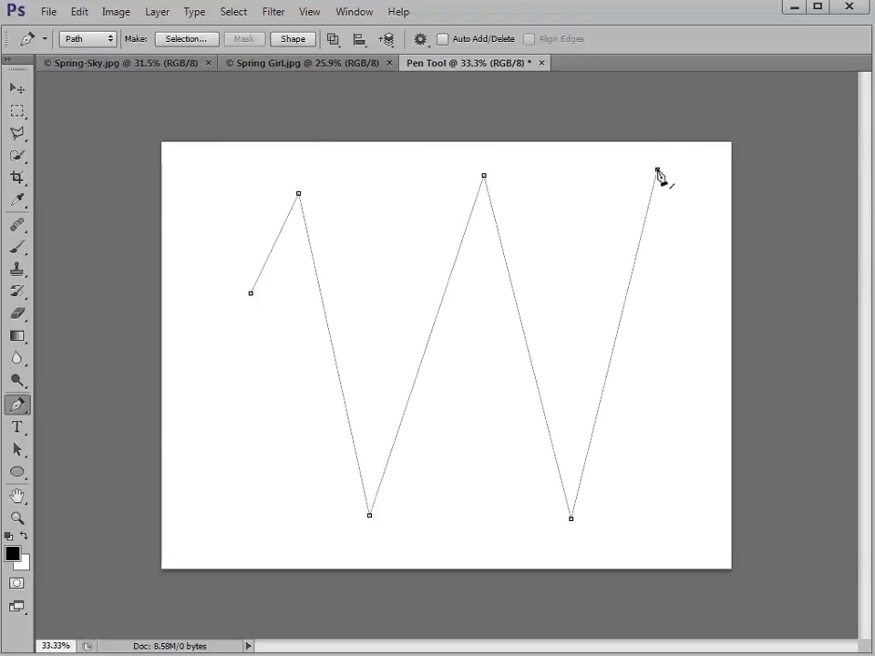
click(673, 547)
click(239, 548)
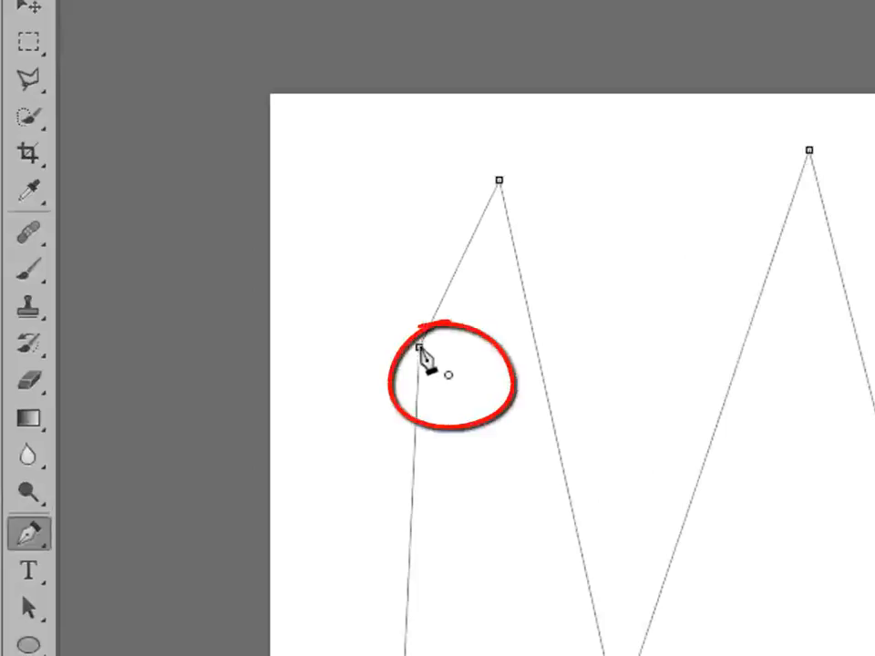
click(421, 350)
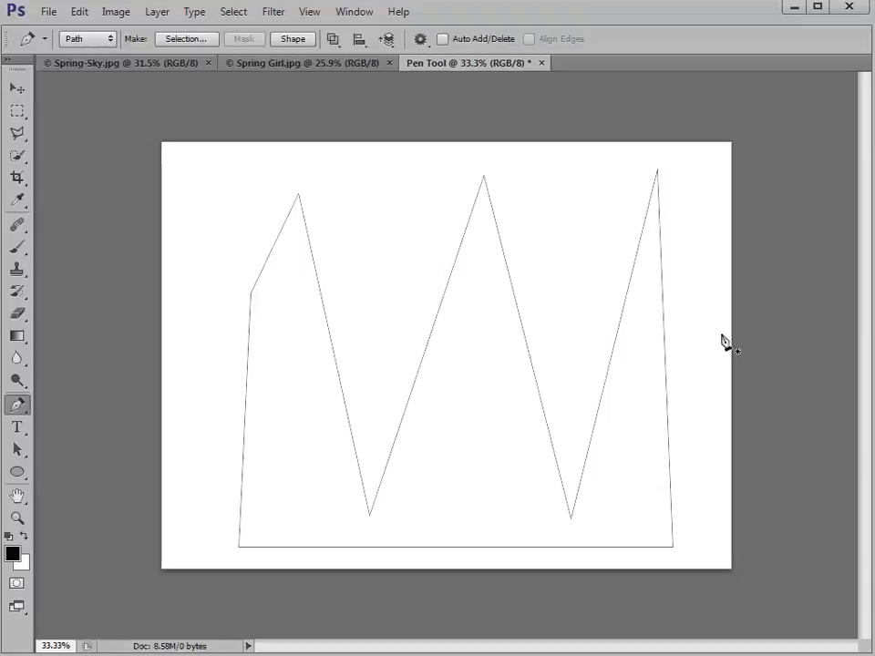
key(Escape)
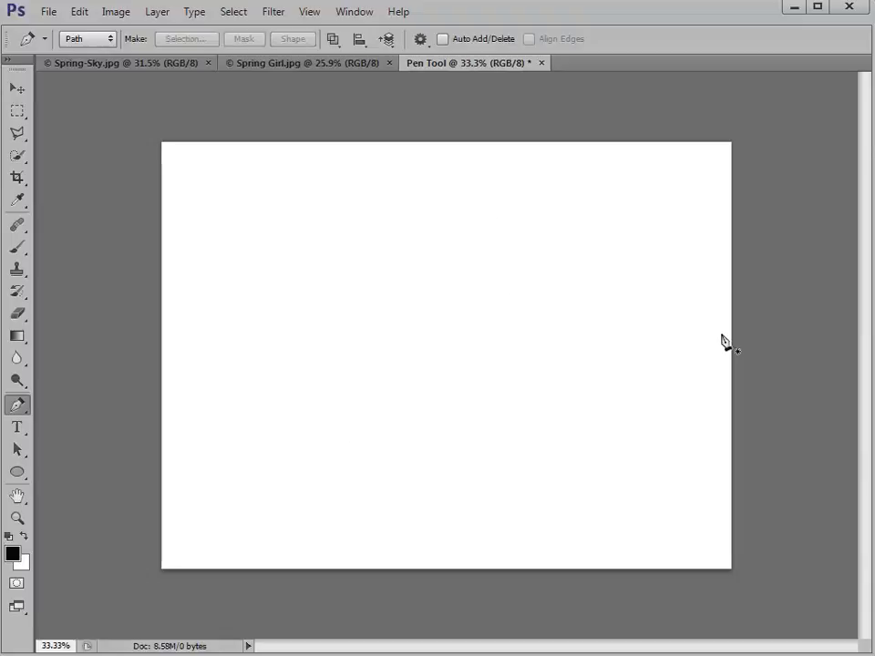
- Switch the Pen tool to Shape mode and draw a closed black four-sided shape about 947 × 855 px in the middle of the canvas
click(104, 41)
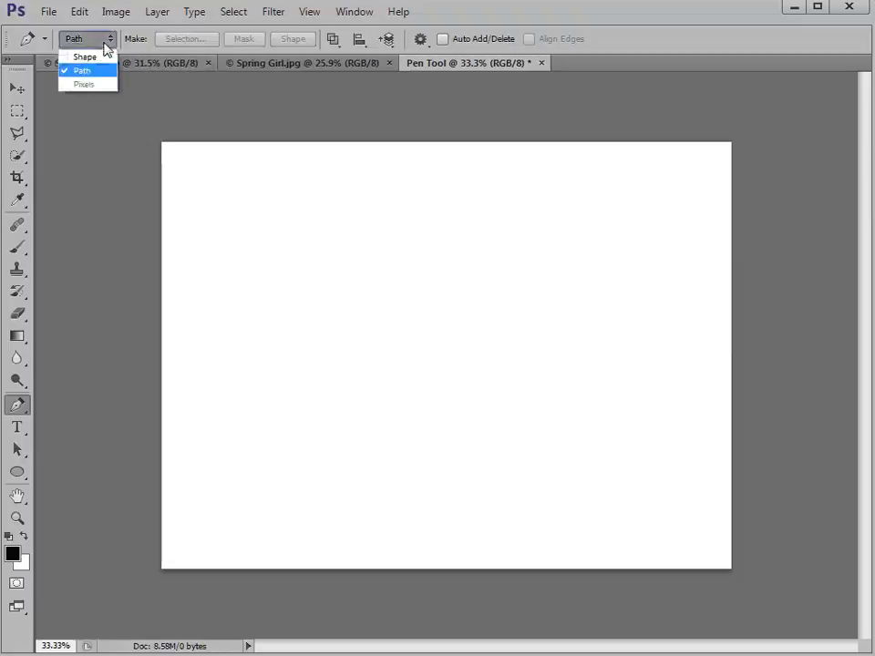
click(95, 57)
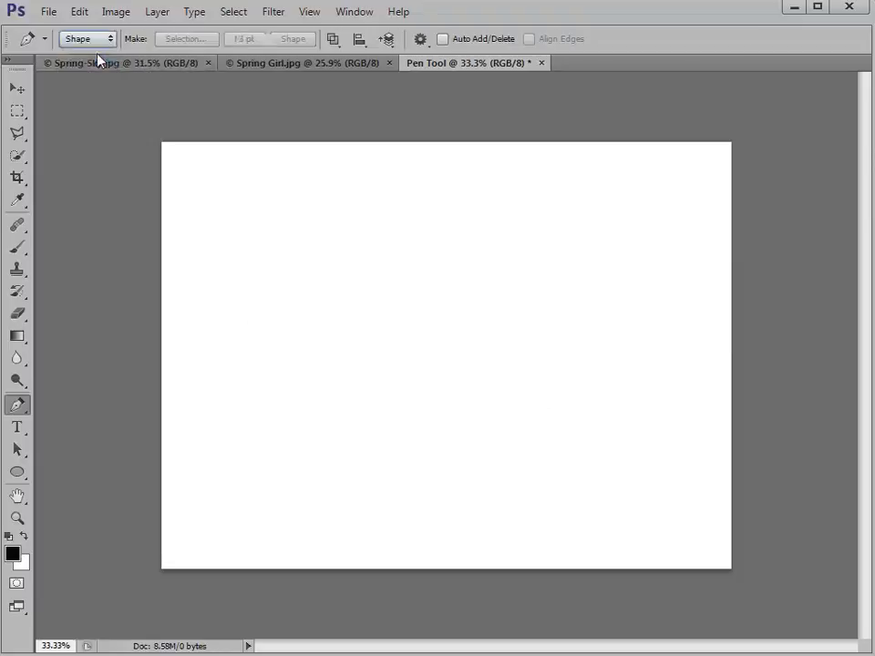
click(298, 216)
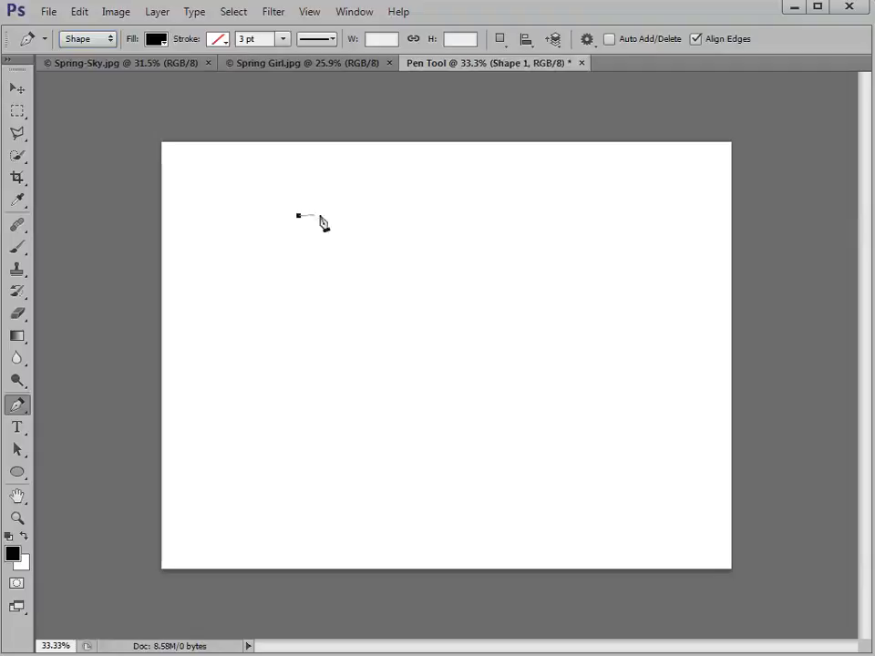
click(569, 213)
click(569, 455)
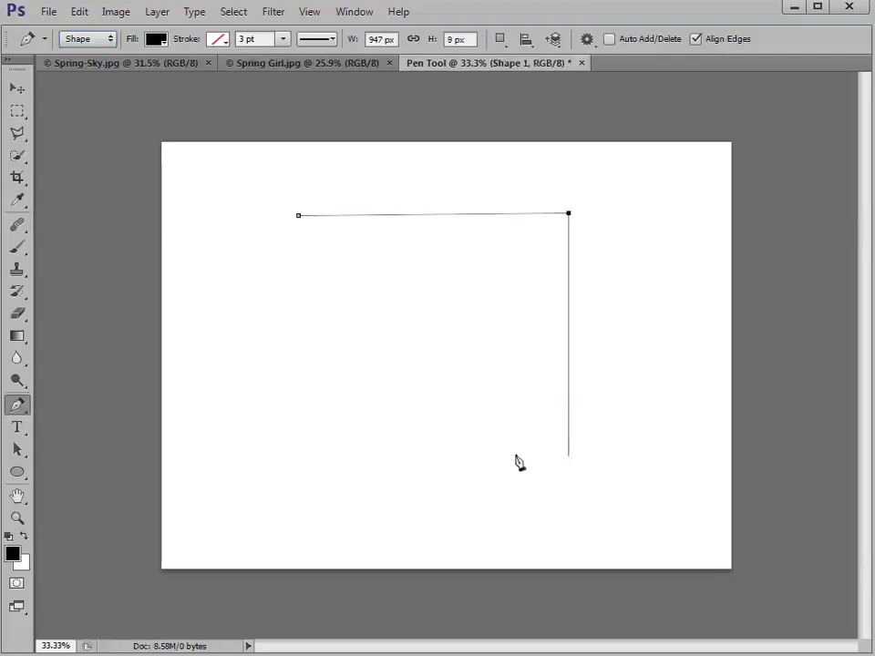
click(301, 456)
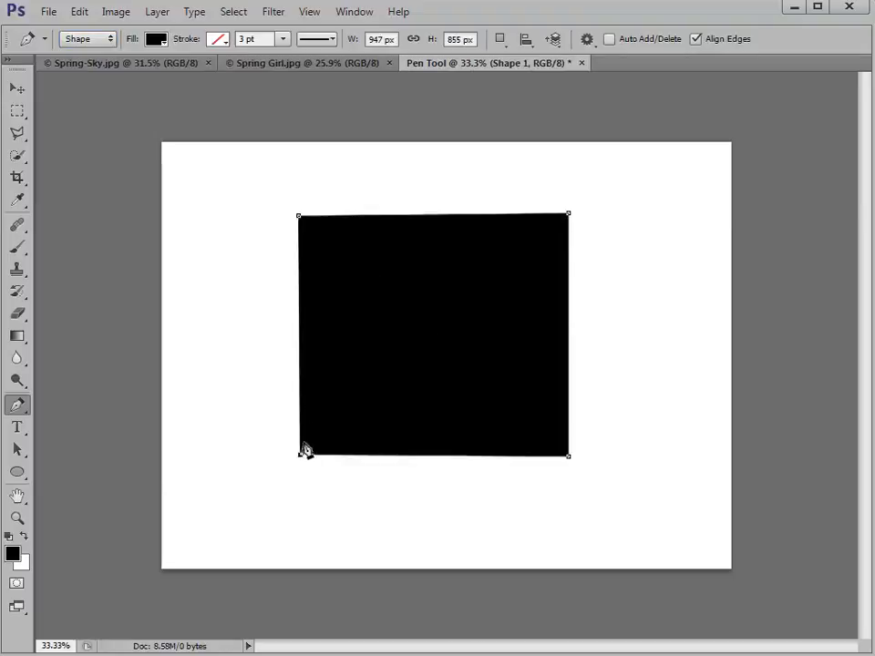
click(299, 218)
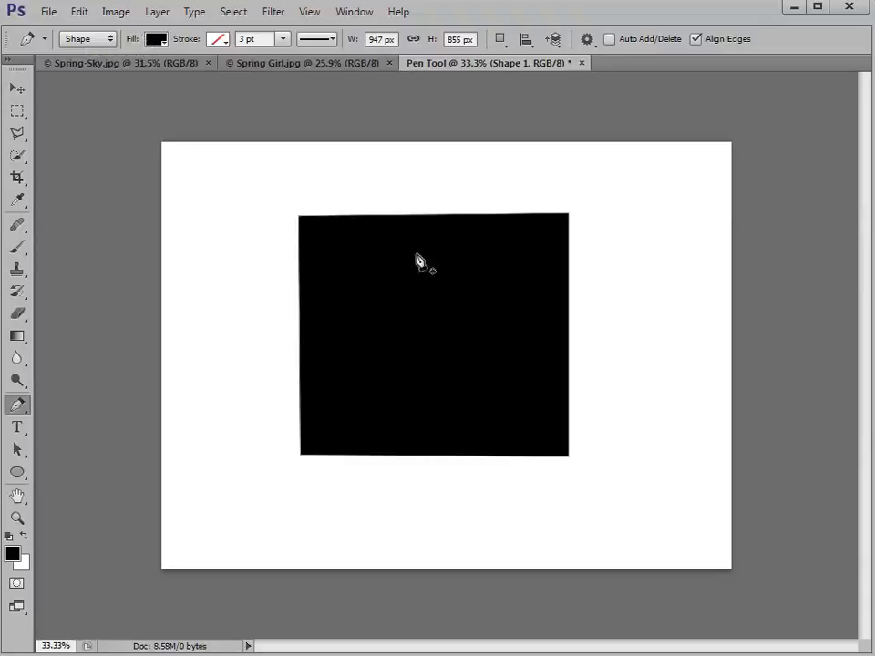
- Draw a small black triangle about 132 × 141 px beyond the square's upper-right corner and give it a red stroke
click(632, 180)
click(606, 192)
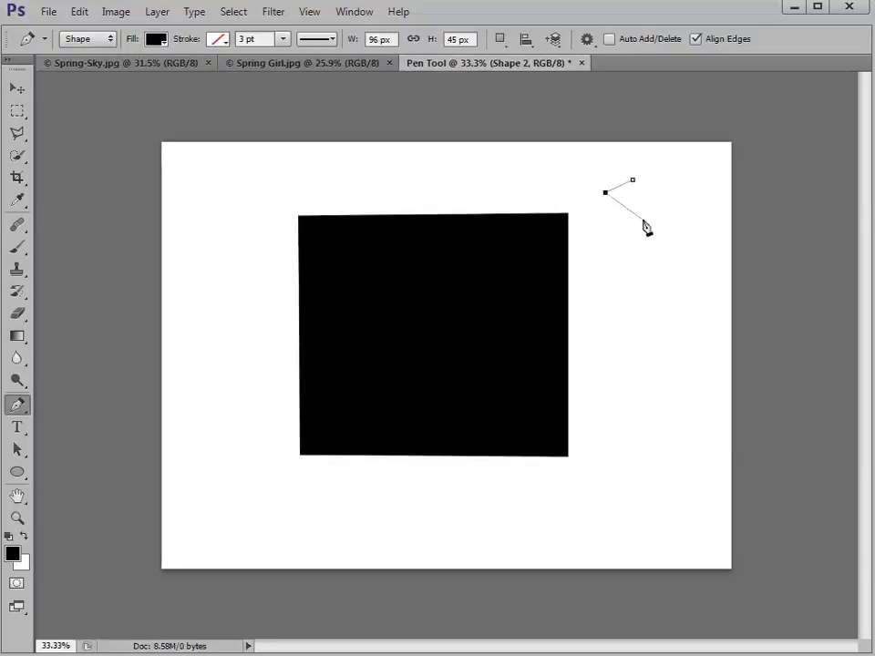
click(643, 219)
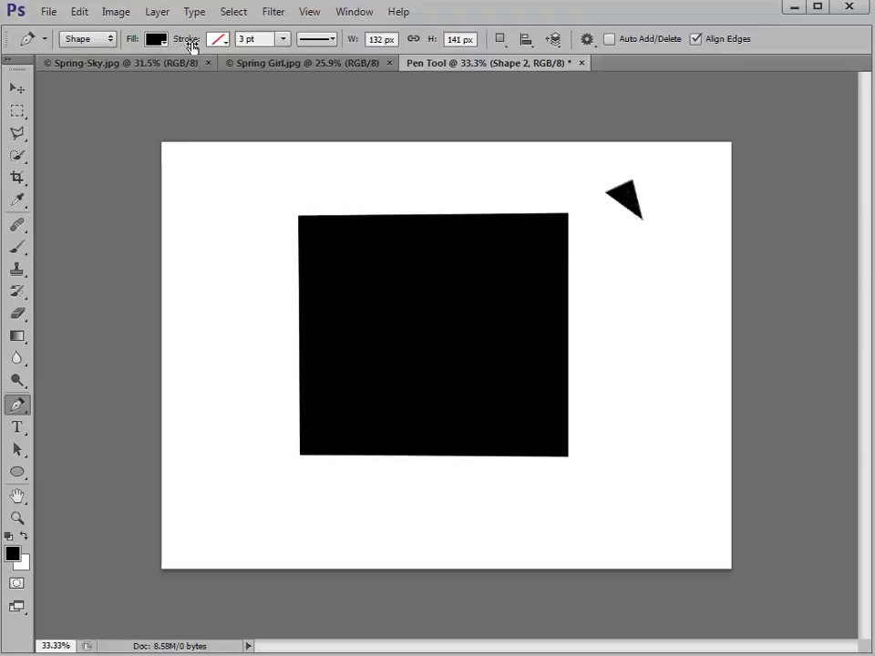
click(217, 38)
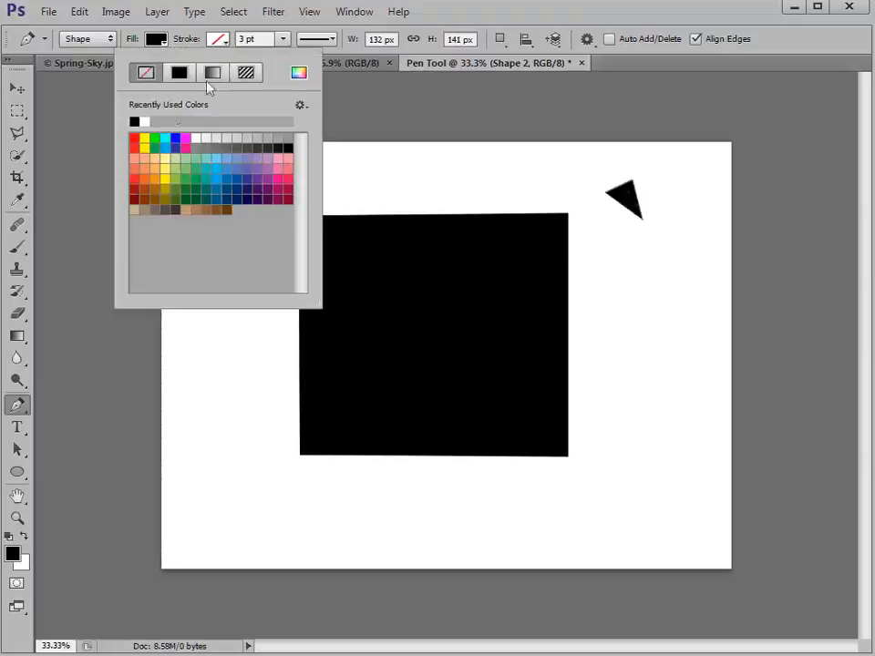
click(133, 137)
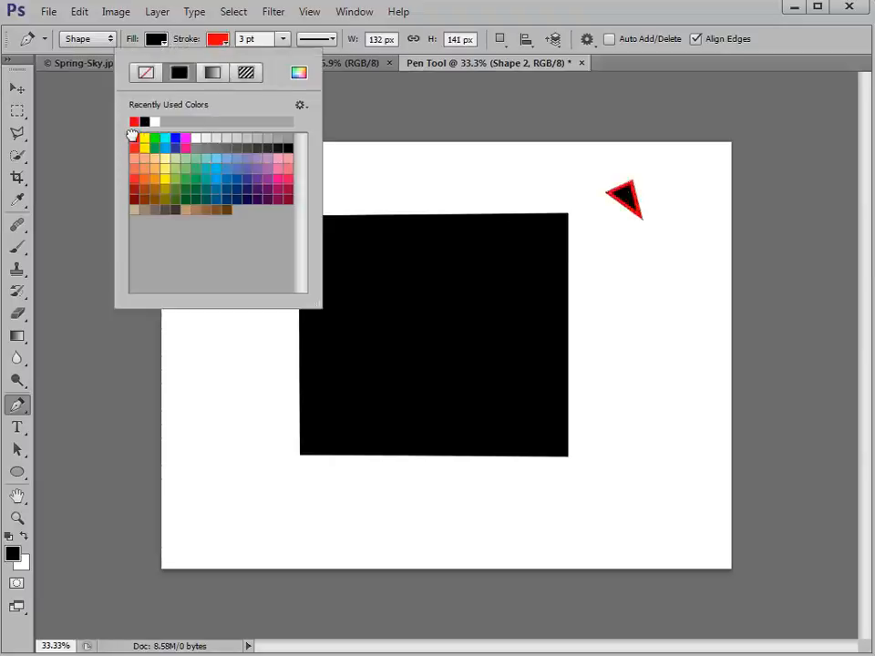
- Delete the red-stroked triangle and the large black four-sided shape, leaving the canvas blank
ctrl+click(643, 217)
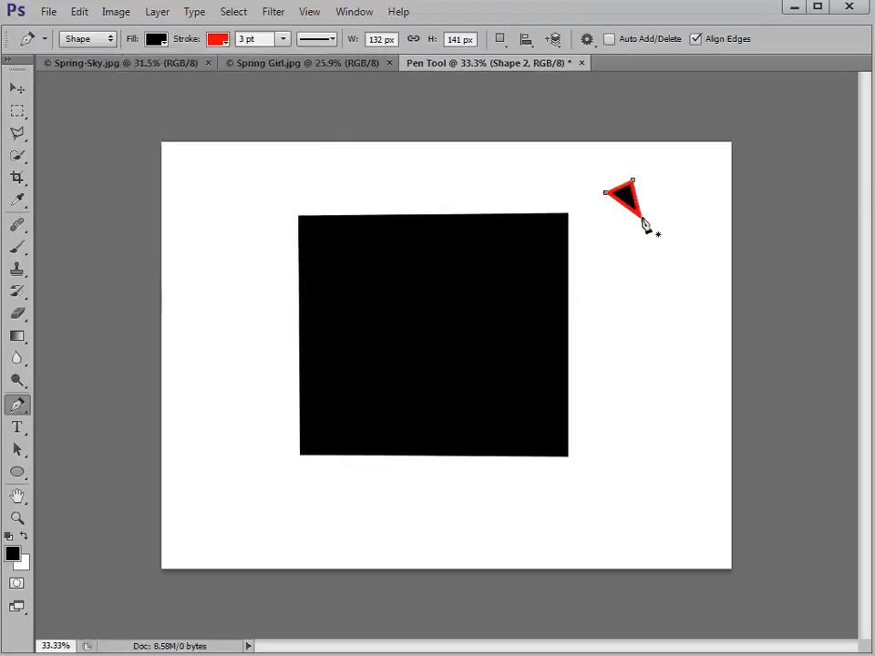
key(Delete)
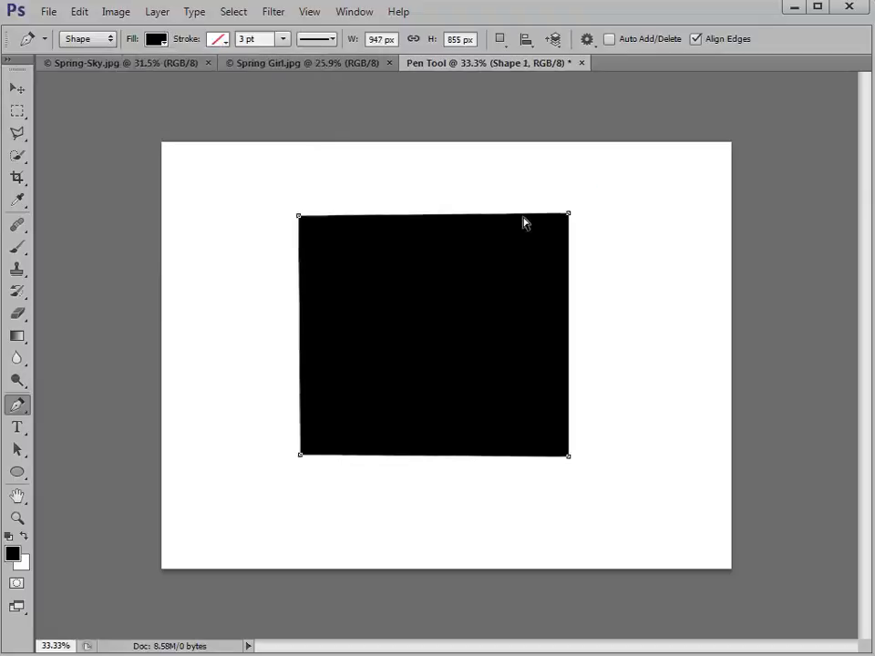
key(Delete)
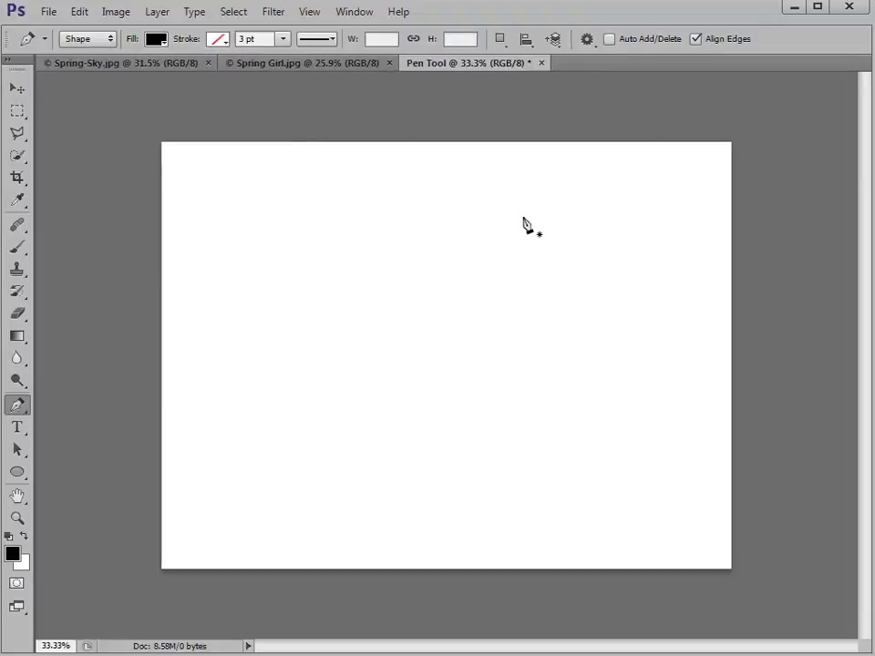
- Draw a closed black shape about 1183 × 1061 px from four anchor points, curving the segments between them with direction handles
click(268, 202)
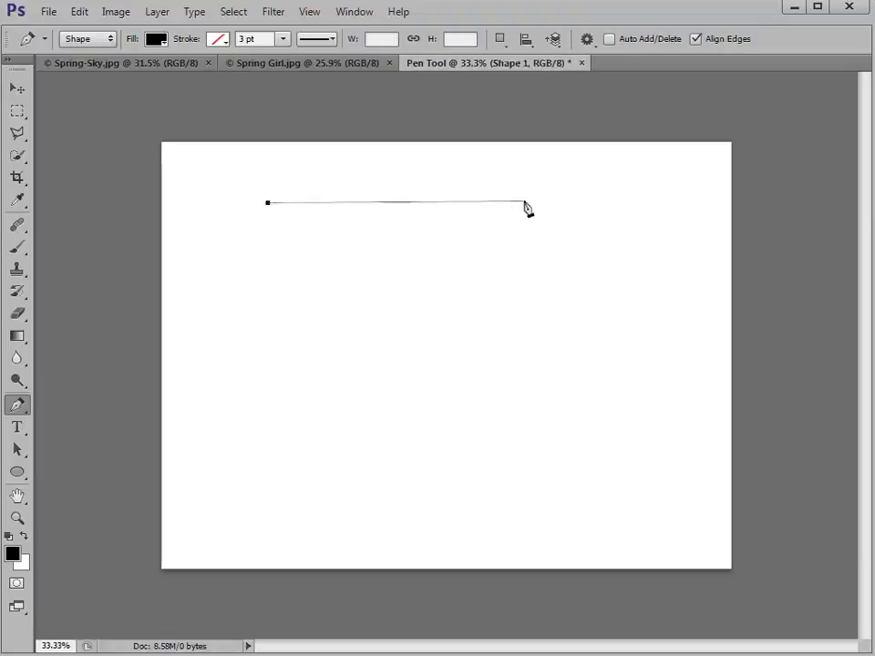
drag(530, 202, 660, 298)
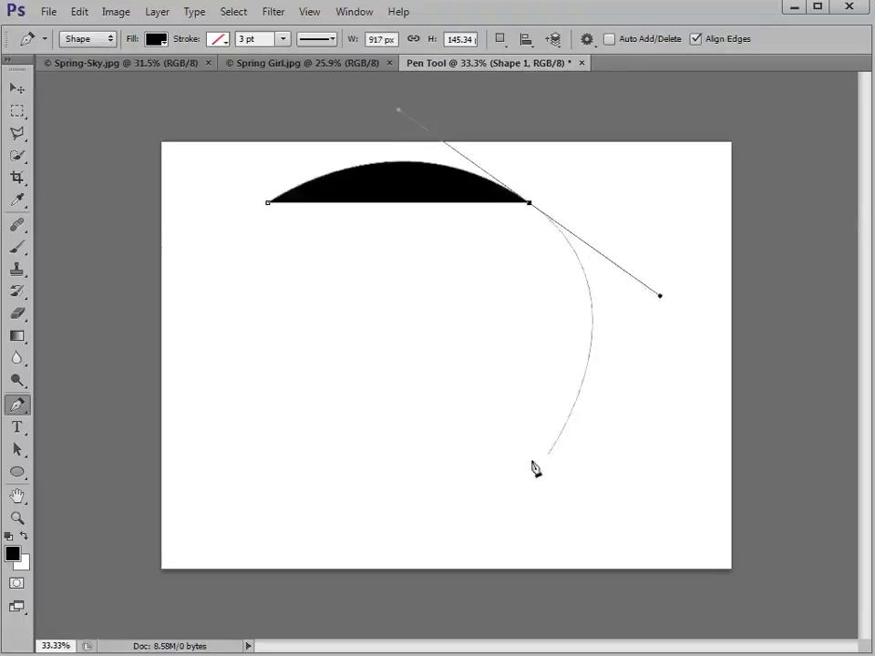
drag(519, 457, 444, 480)
drag(287, 375, 263, 322)
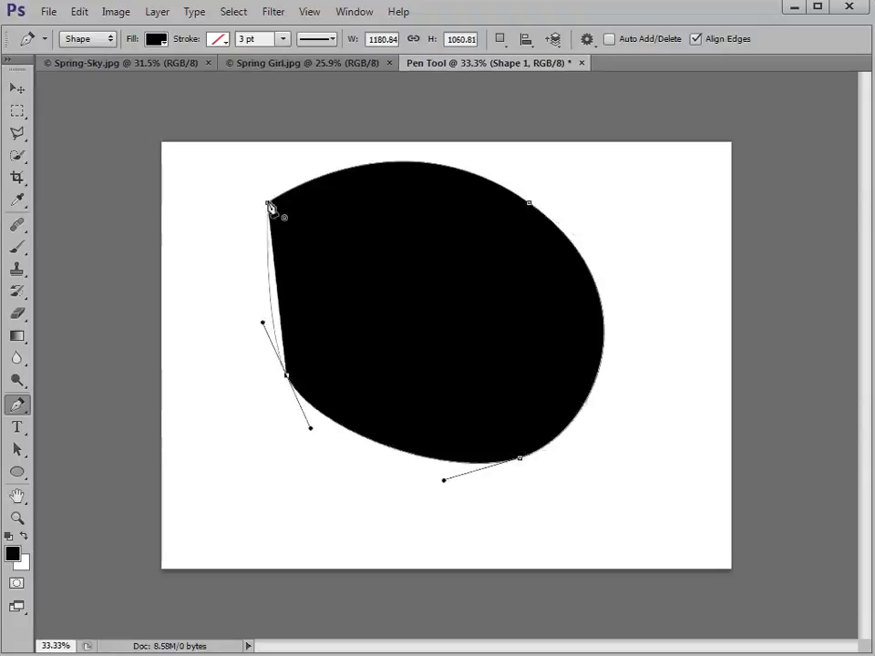
click(268, 204)
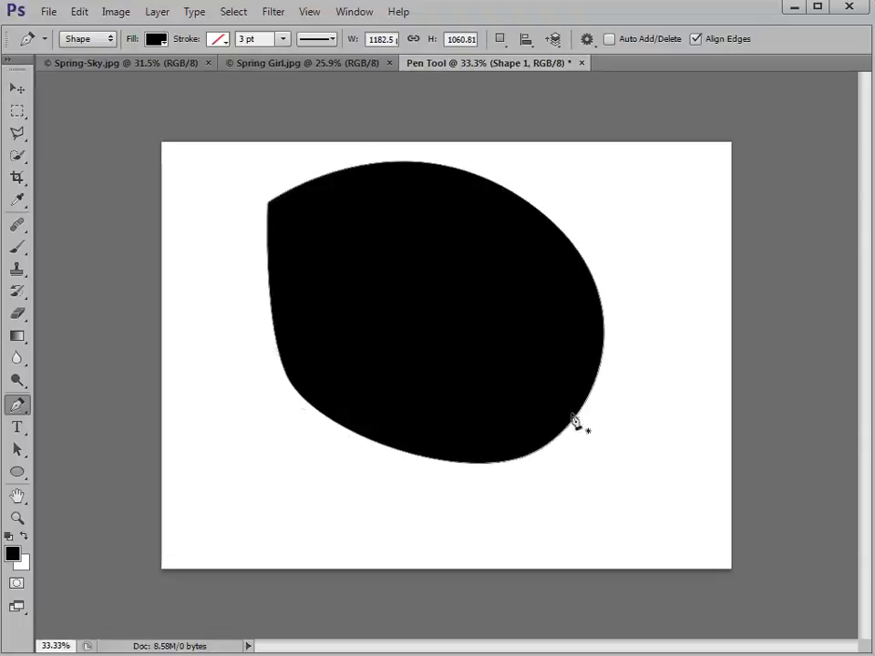
- Select the curved shape's outline and collapse both direction handles of its upper-right anchor into the point, straightening the top edge
ctrl+click(560, 231)
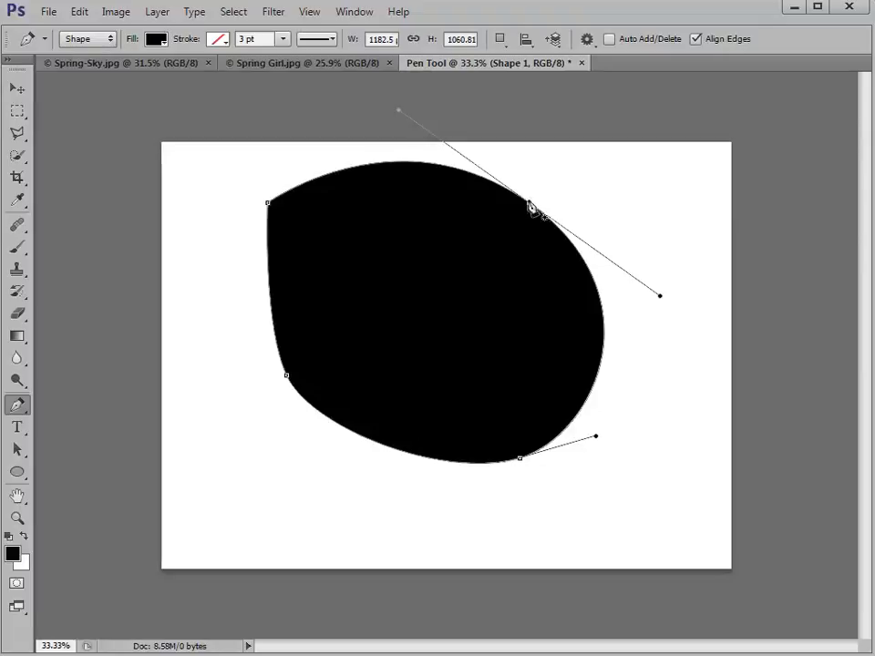
drag(399, 116, 437, 152)
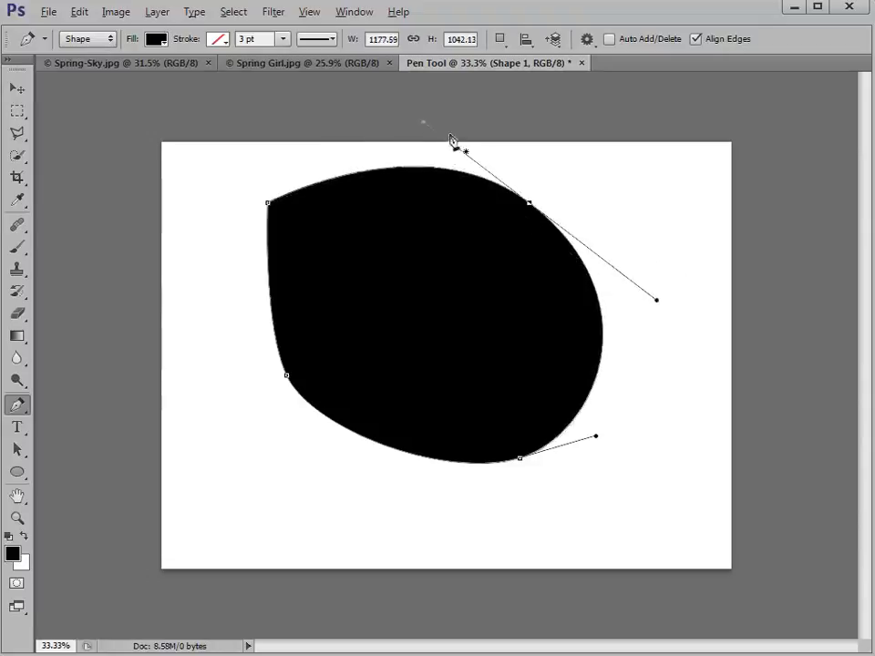
drag(423, 123, 530, 205)
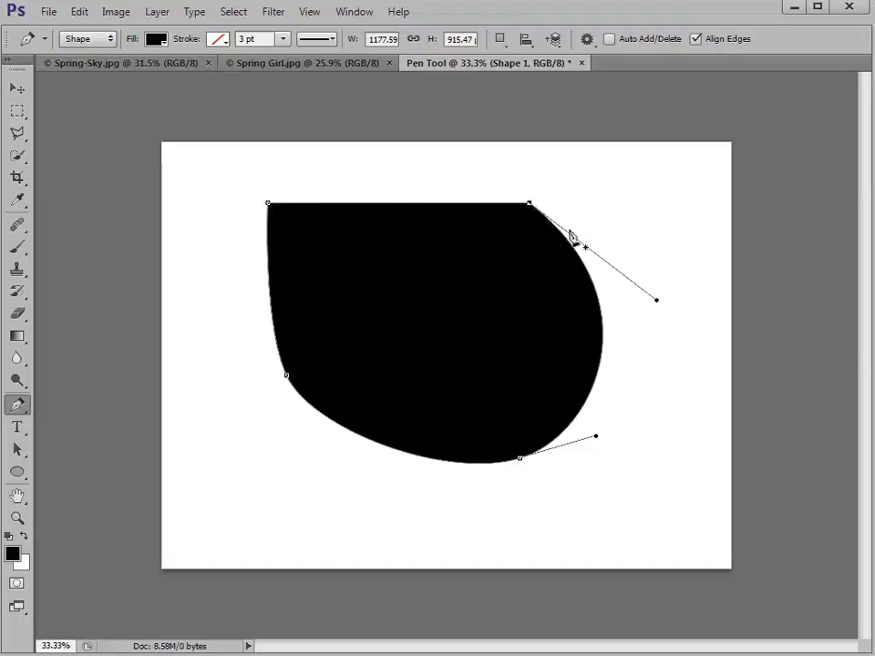
drag(657, 303, 529, 205)
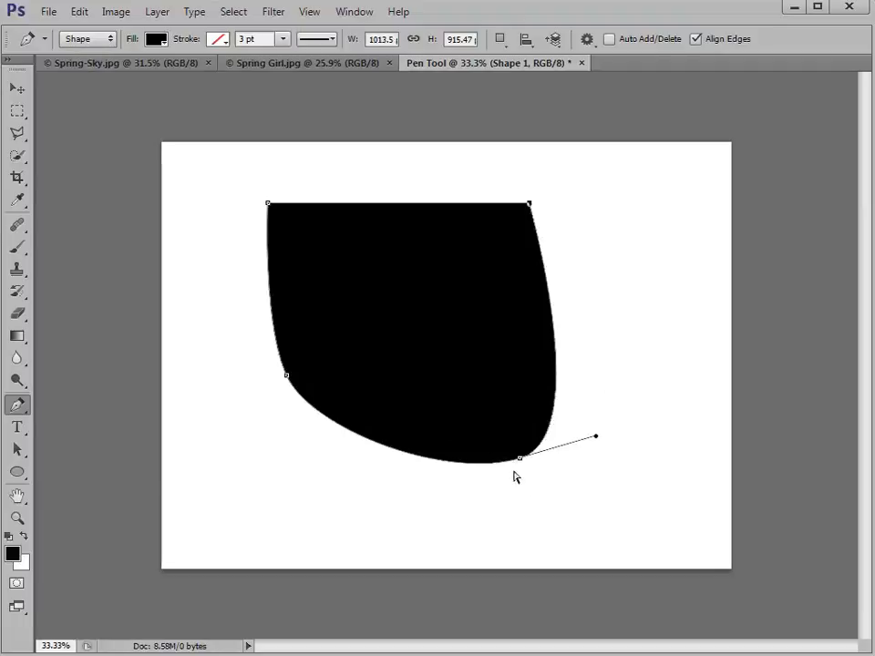
- Reshape the curves at the lower-right anchor by moving its handles independently, the inner one up into the shape and the outer one down
ctrl+click(519, 458)
drag(596, 435, 567, 415)
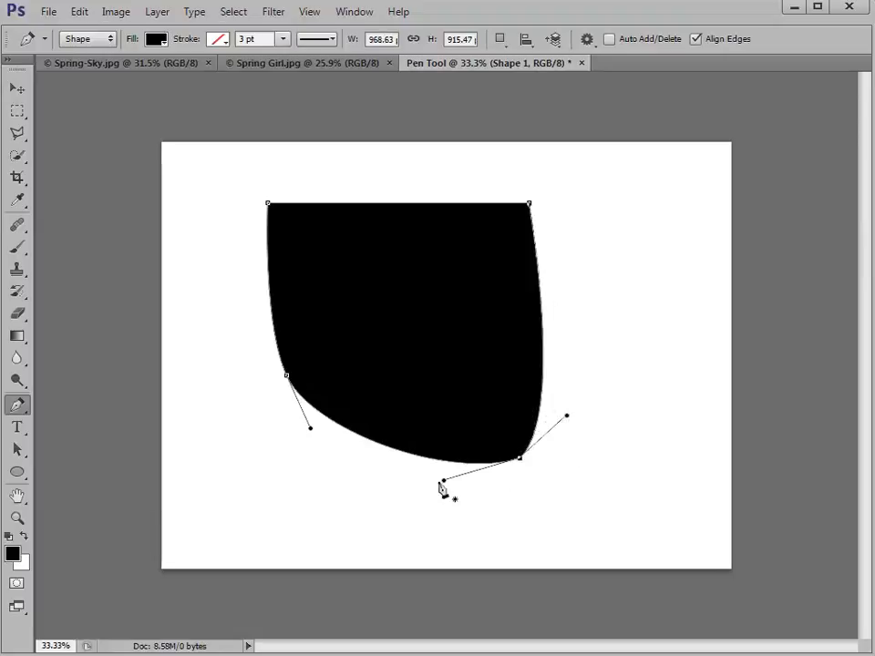
drag(443, 482, 452, 424)
drag(567, 418, 574, 473)
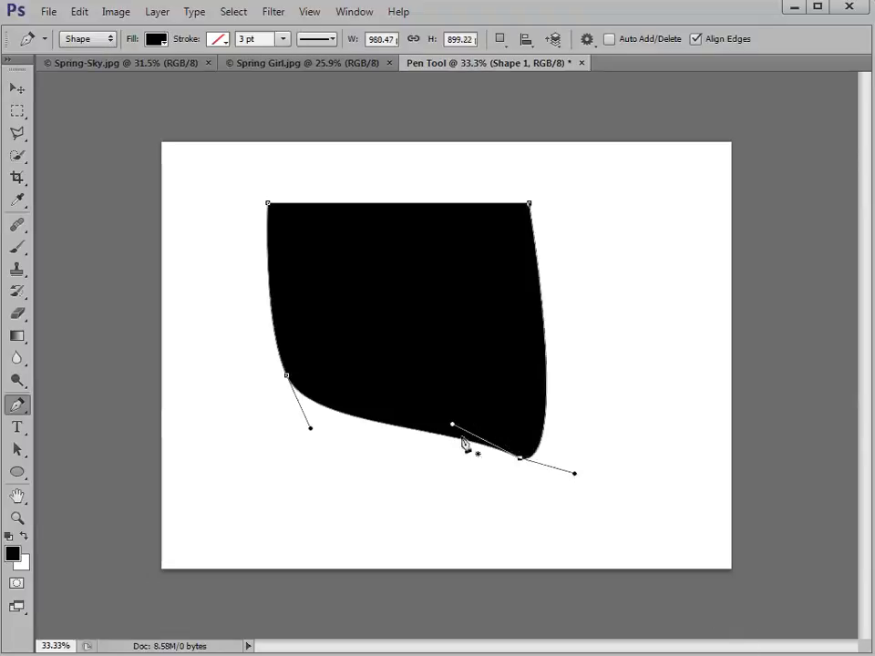
- Swing the inner handle of the shape's lower-right anchor down below the outline, then close the Pen Tool document without saving
drag(452, 424, 525, 518)
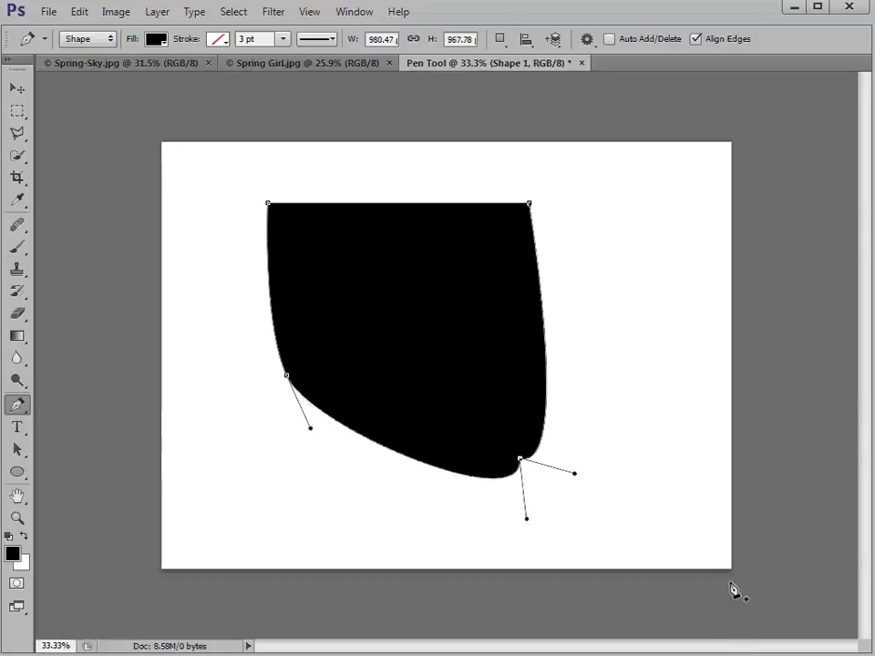
key(alt)
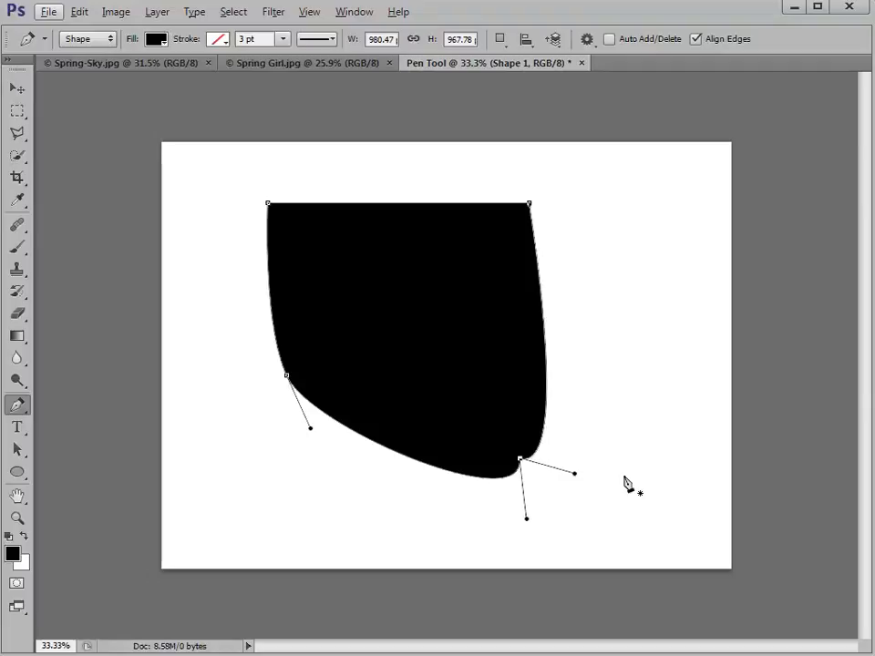
click(582, 63)
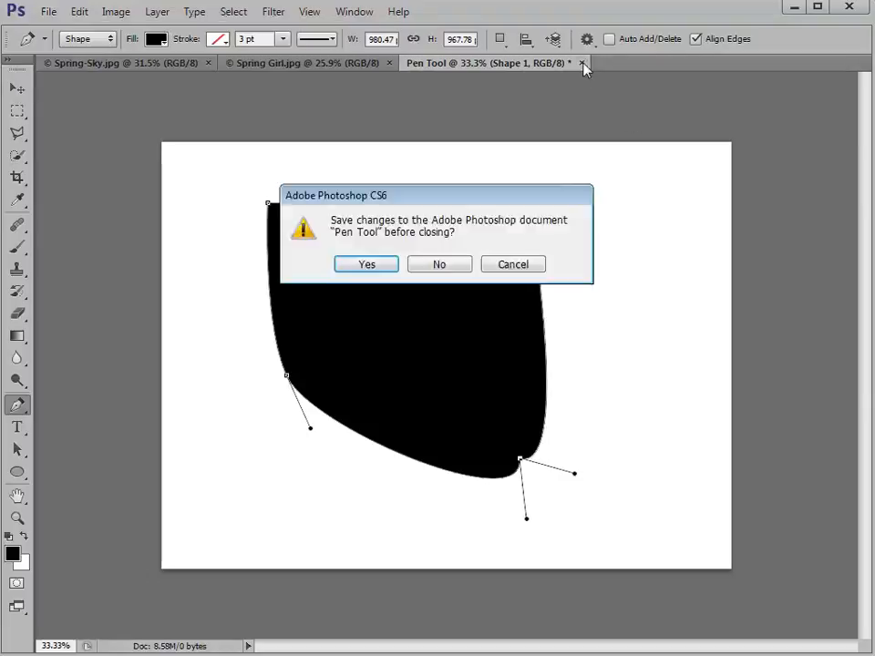
click(439, 265)
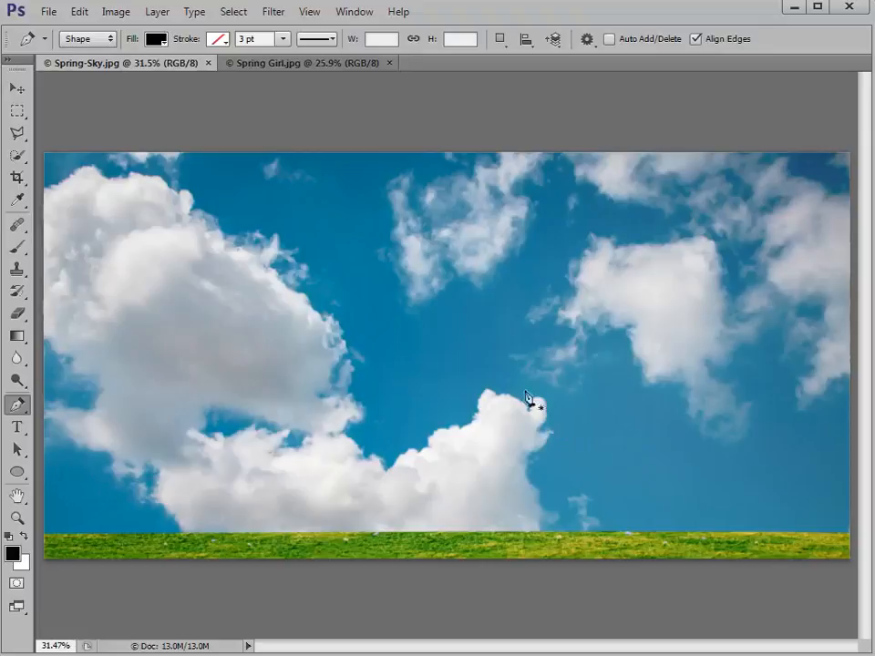
- Look over the two open photos, Spring Girl.jpg and Spring-Sky.jpg
click(42, 13)
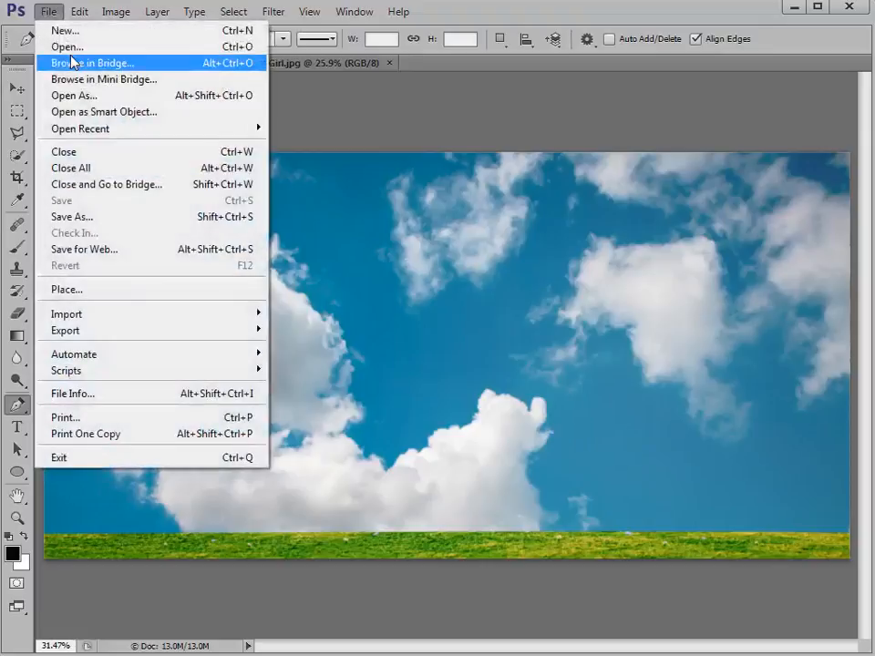
click(351, 70)
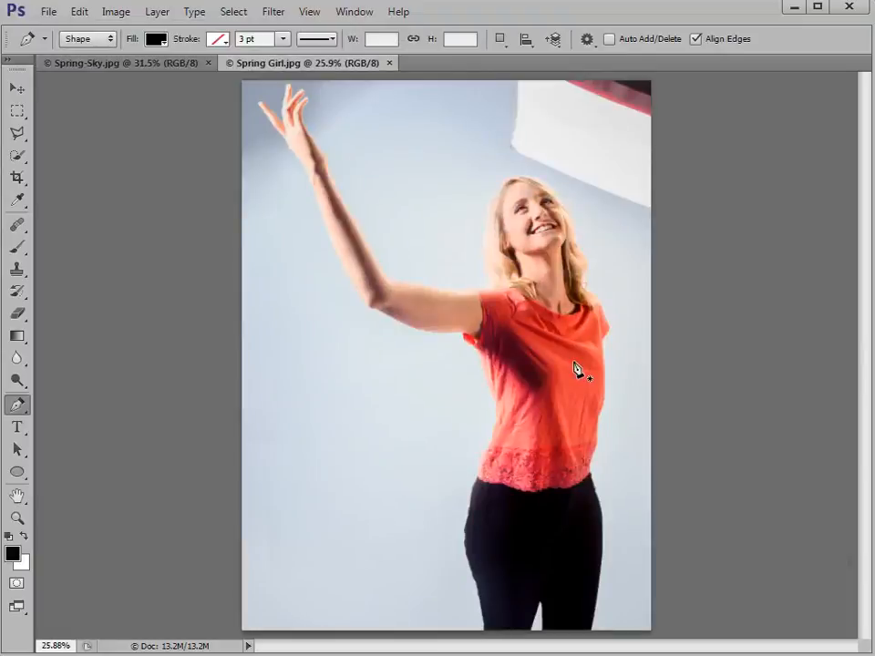
click(126, 69)
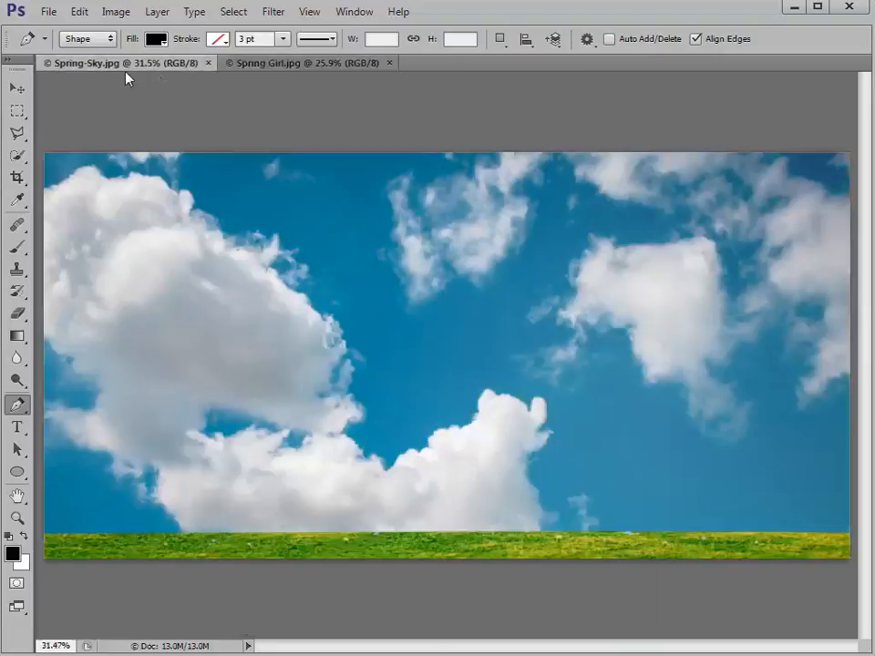
- Switch to Spring Girl.jpg and set the Pen tool's shape fill to no colour
click(325, 67)
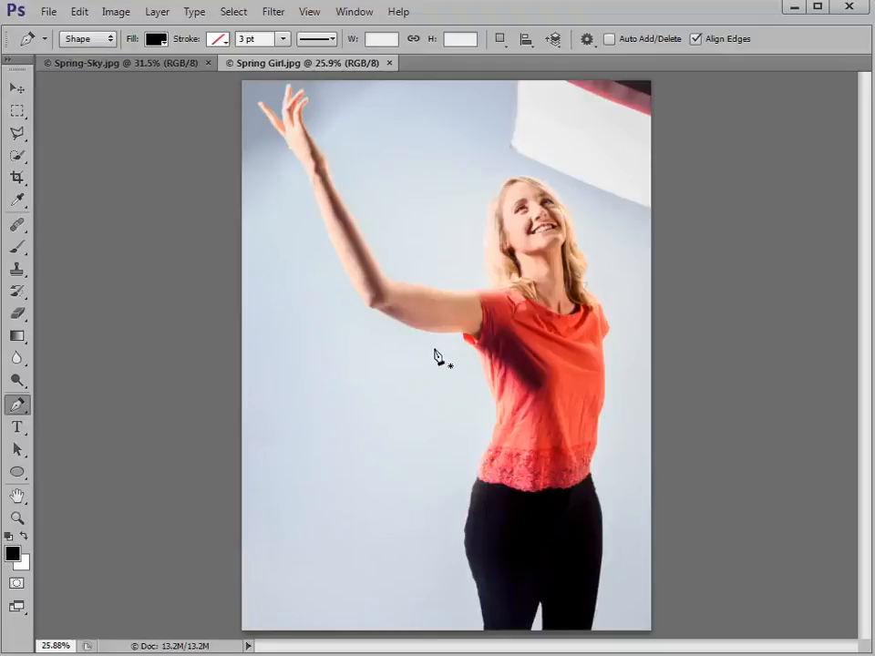
click(158, 40)
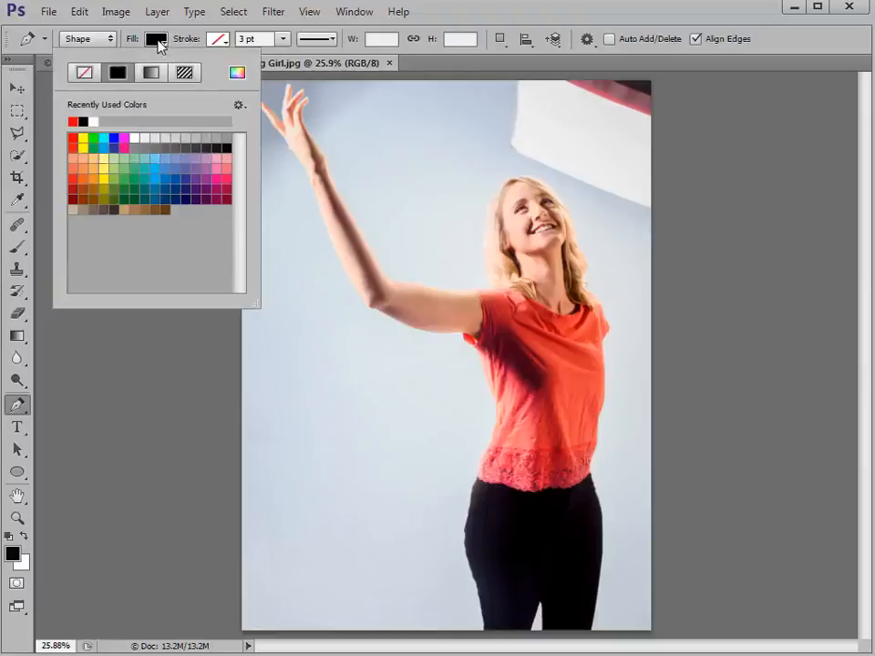
click(84, 73)
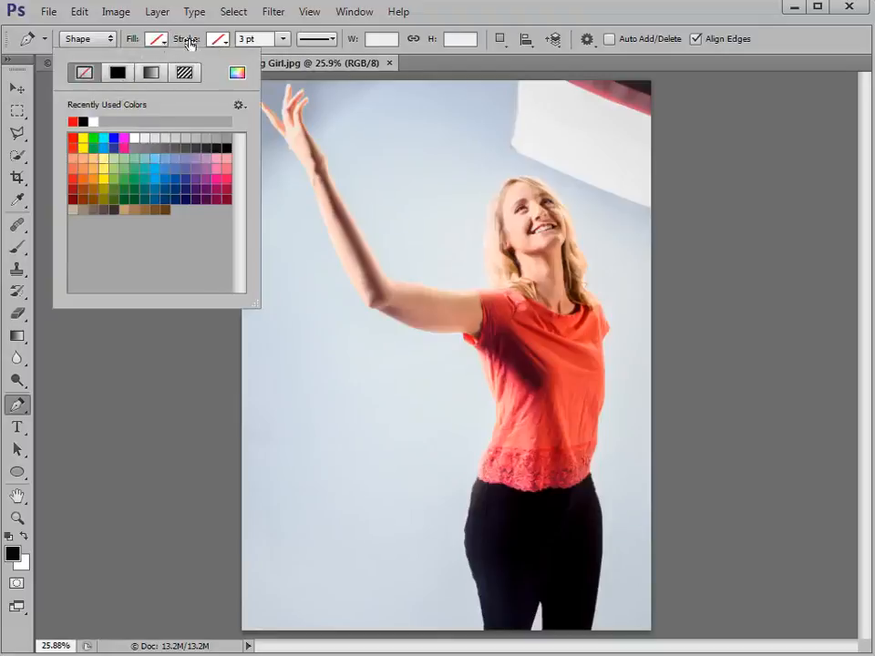
click(481, 17)
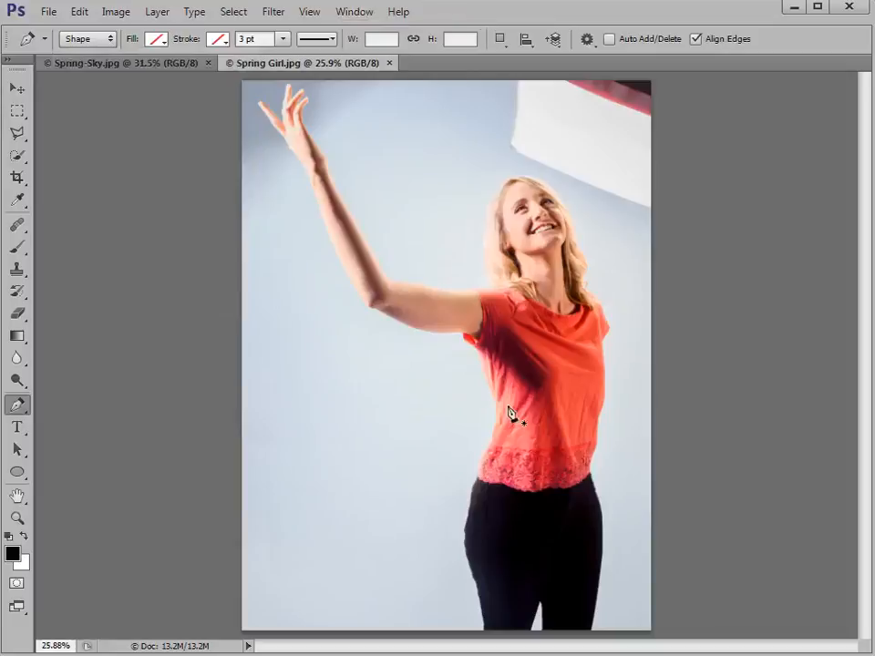
- Start a Pen path on the outer edge of the woman's hair beside her cheek and trace it upward with curved anchors, about 18 × 141 px
key(ctrl+plus)
key(ctrl+plus)
key(ctrl+plus)
key(ctrl+plus)
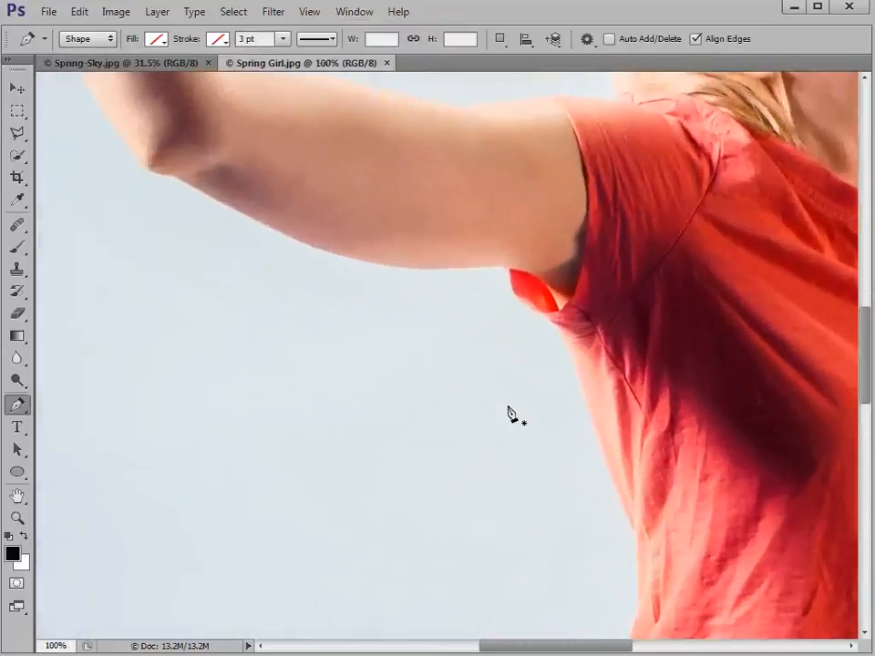
drag(741, 233, 579, 526)
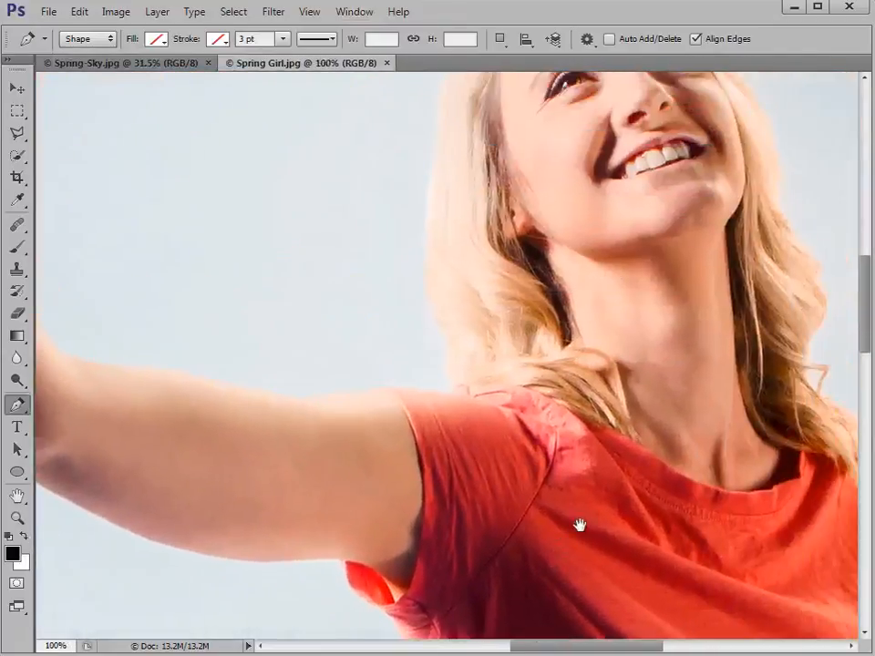
drag(645, 307, 608, 474)
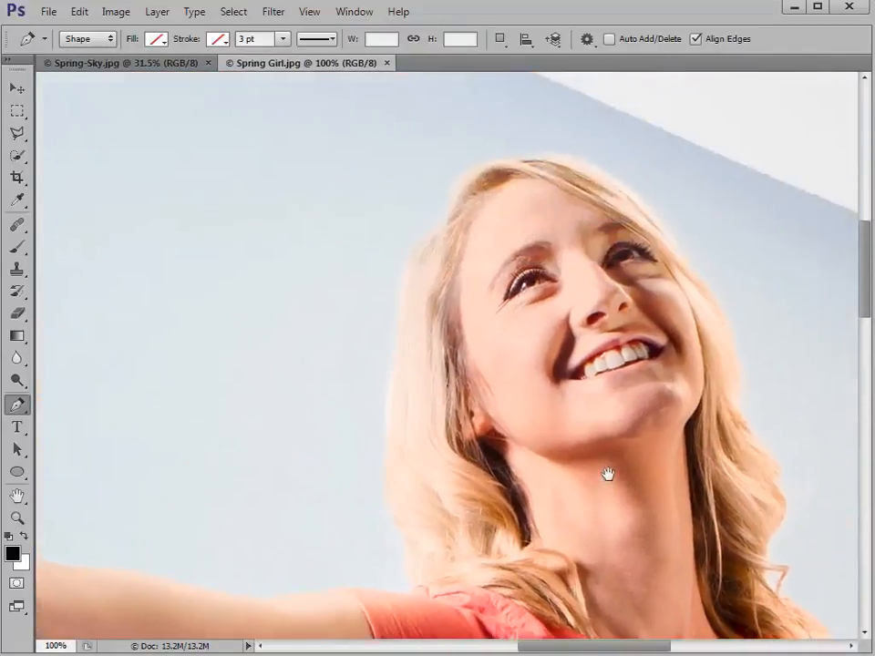
drag(588, 297, 586, 347)
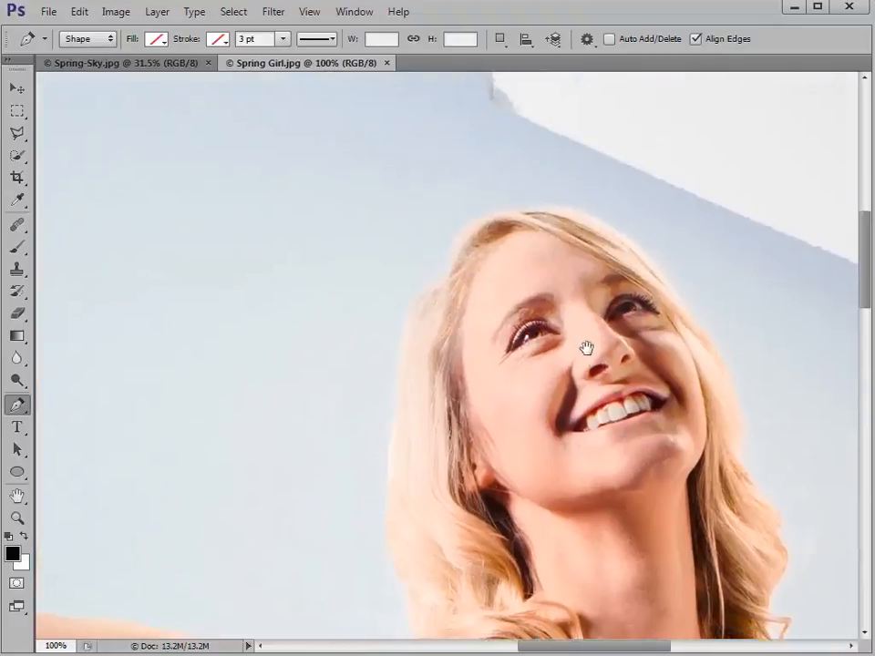
key(ctrl+plus)
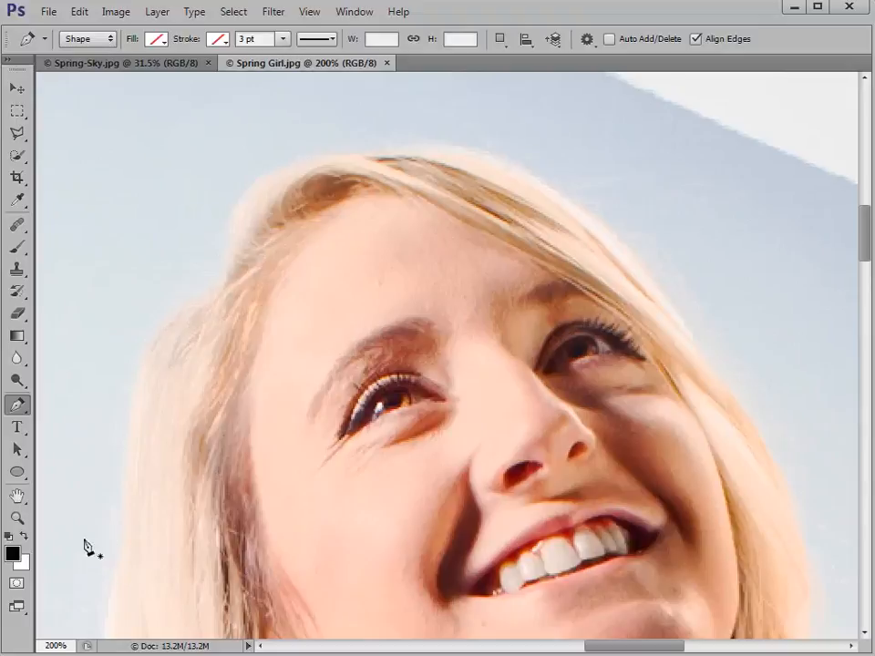
key(space)
drag(178, 558, 404, 437)
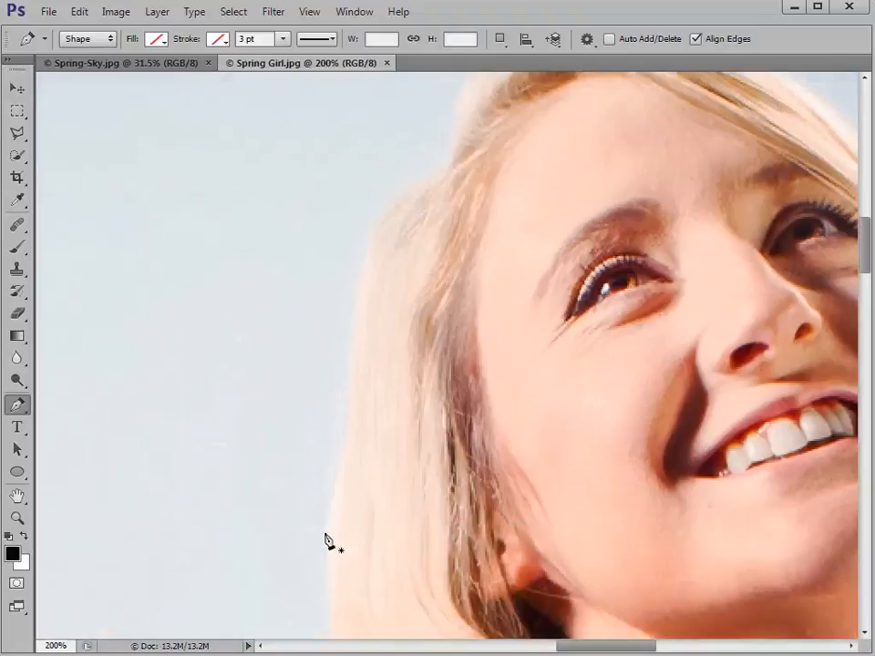
drag(326, 533, 332, 496)
click(347, 426)
drag(347, 427, 352, 394)
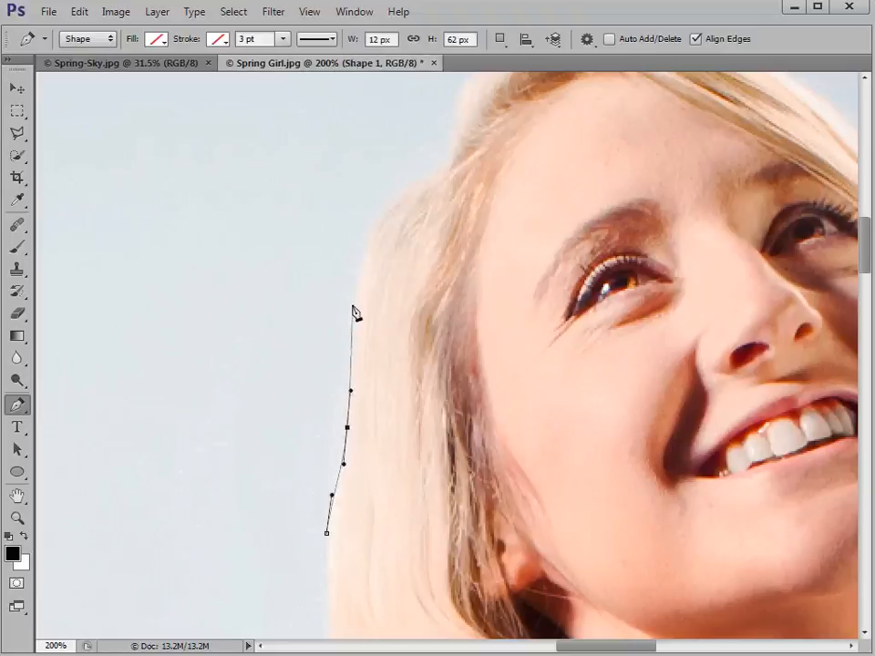
drag(357, 292, 364, 263)
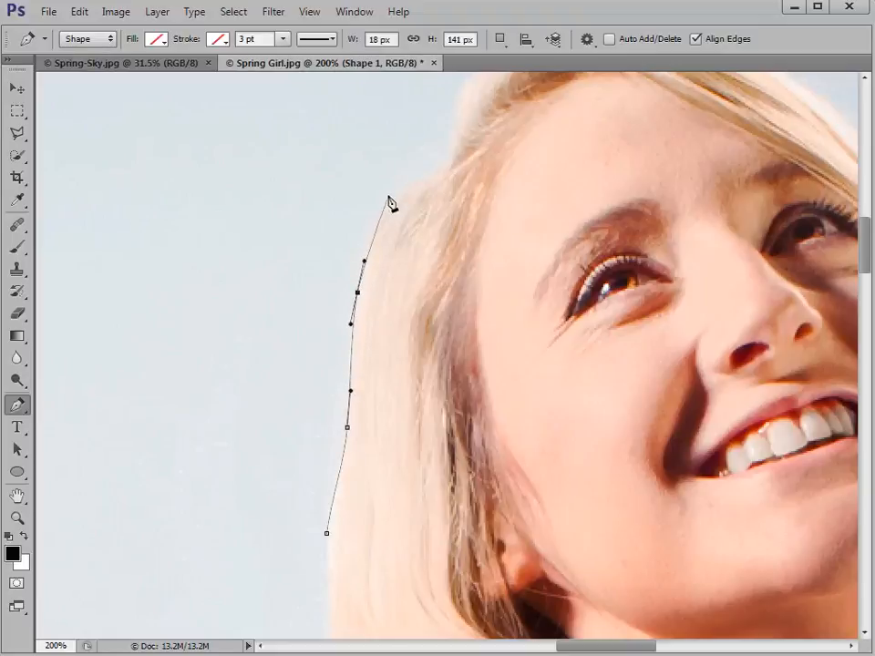
- Continue the path around the notch in the hair and over the crown of the head with curved anchors
drag(387, 207, 453, 128)
key(space)
drag(451, 160, 395, 334)
drag(420, 244, 437, 233)
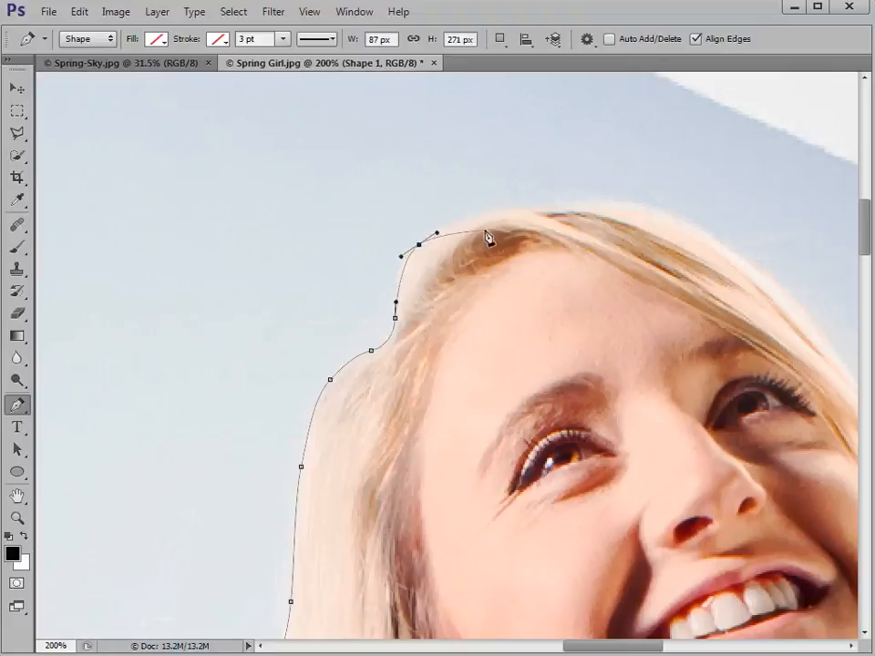
drag(492, 213, 593, 207)
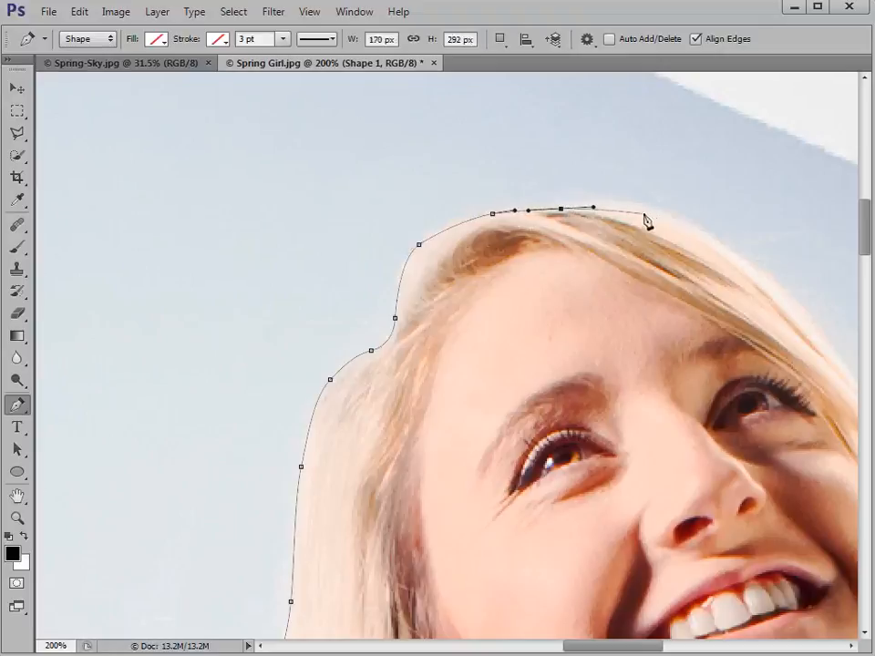
drag(672, 217, 696, 228)
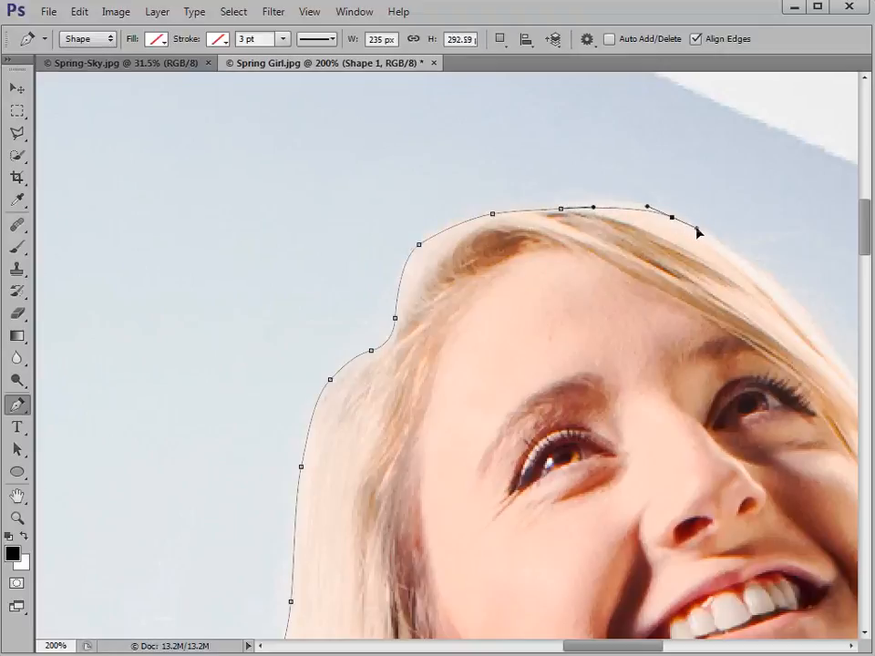
drag(785, 297, 488, 158)
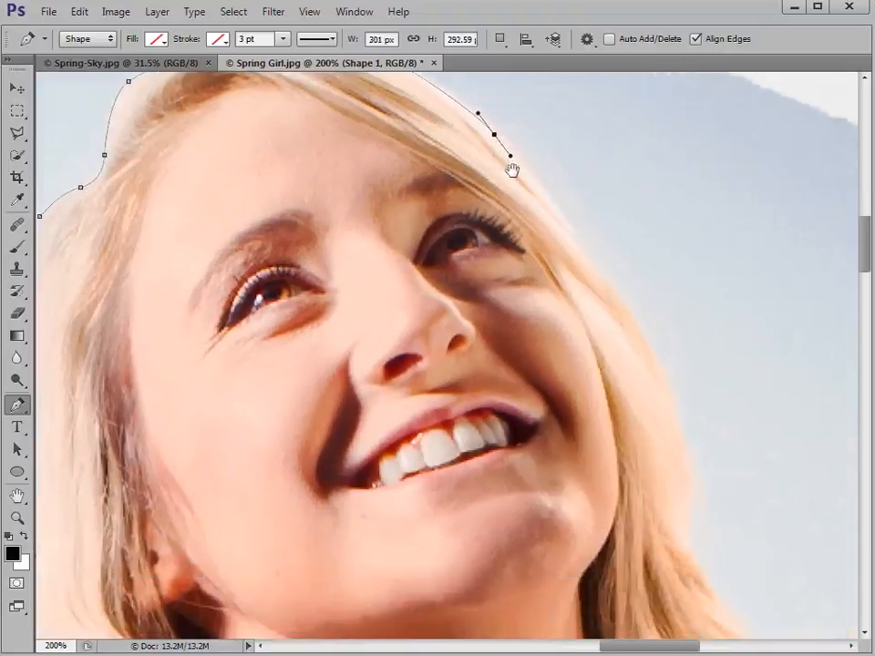
- Trace the hair edge on the far side of the face with curved anchors, from the forehead down to the loose curl above the shoulder
drag(568, 224, 581, 249)
drag(615, 293, 630, 318)
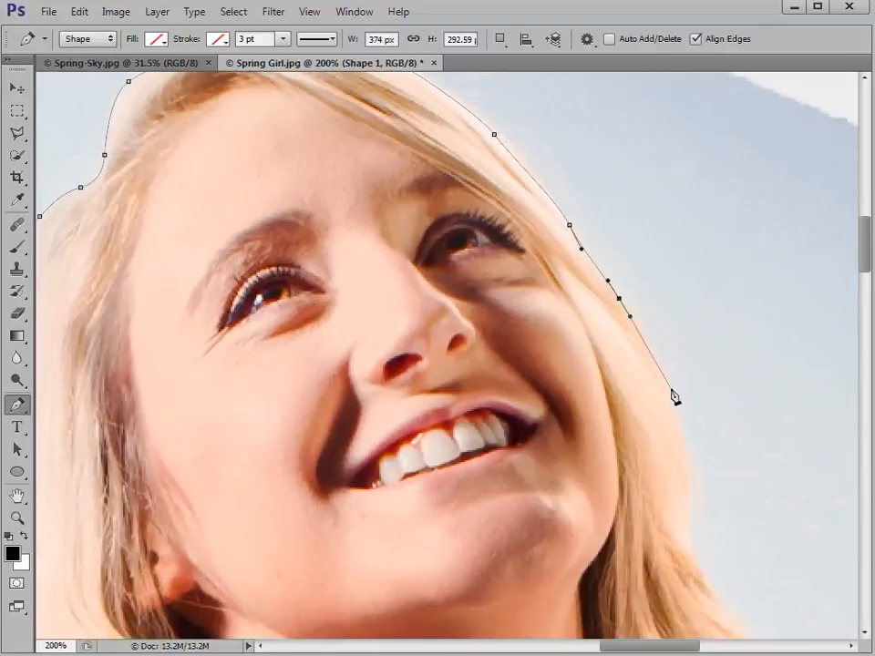
drag(672, 395, 679, 419)
drag(687, 488, 706, 526)
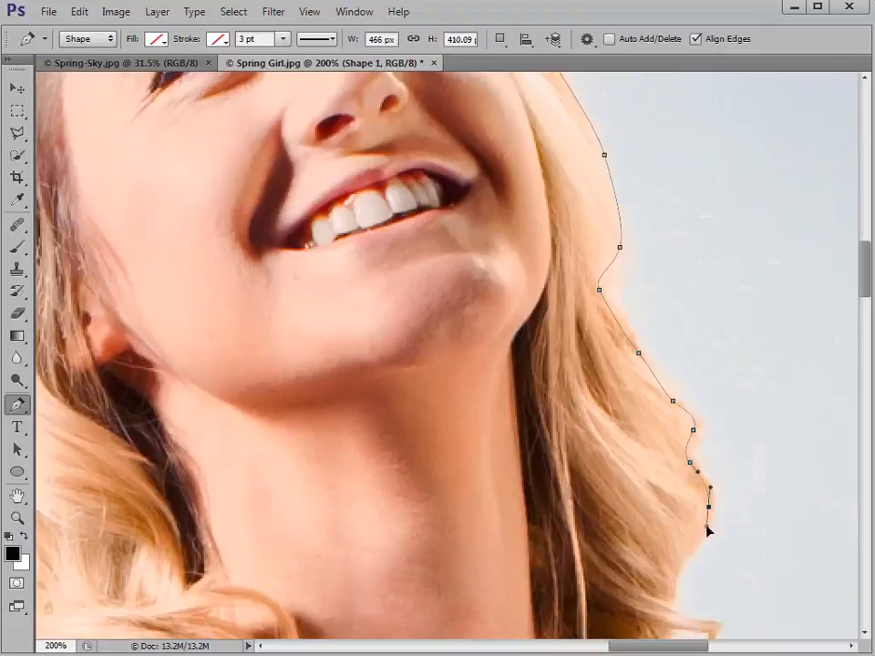
drag(678, 565, 679, 401)
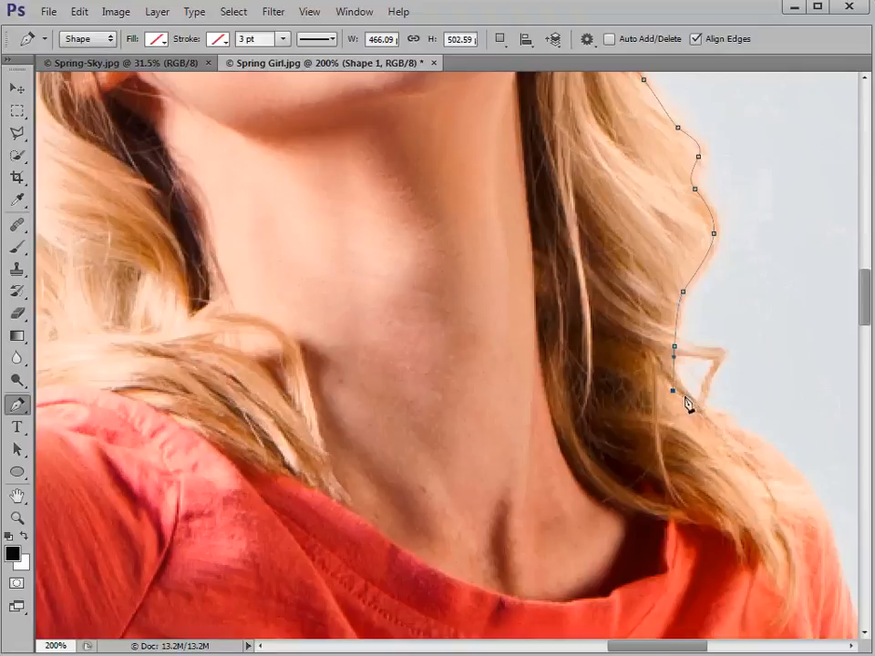
key(ctrl+z)
drag(681, 392, 687, 395)
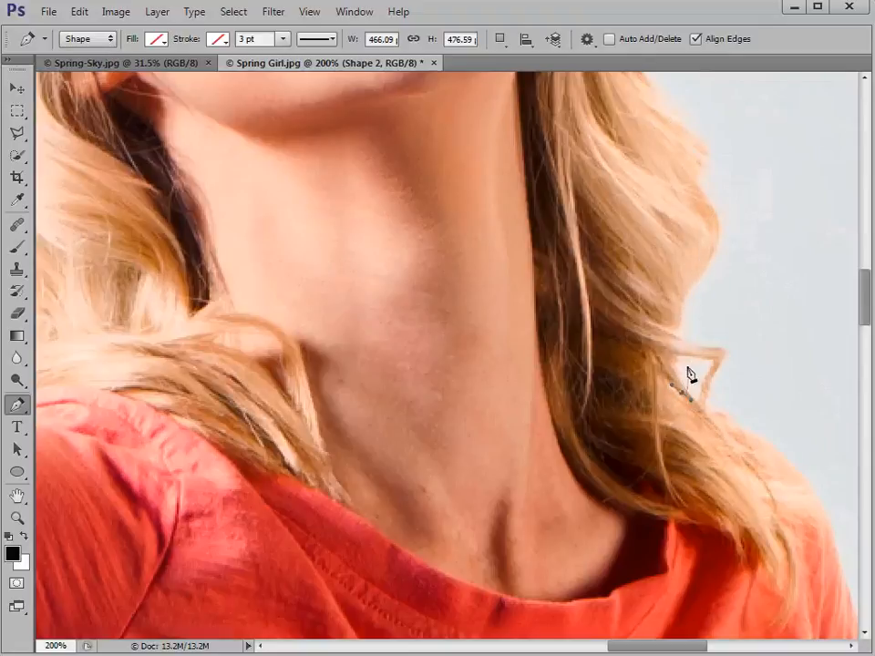
key(ctrl+z)
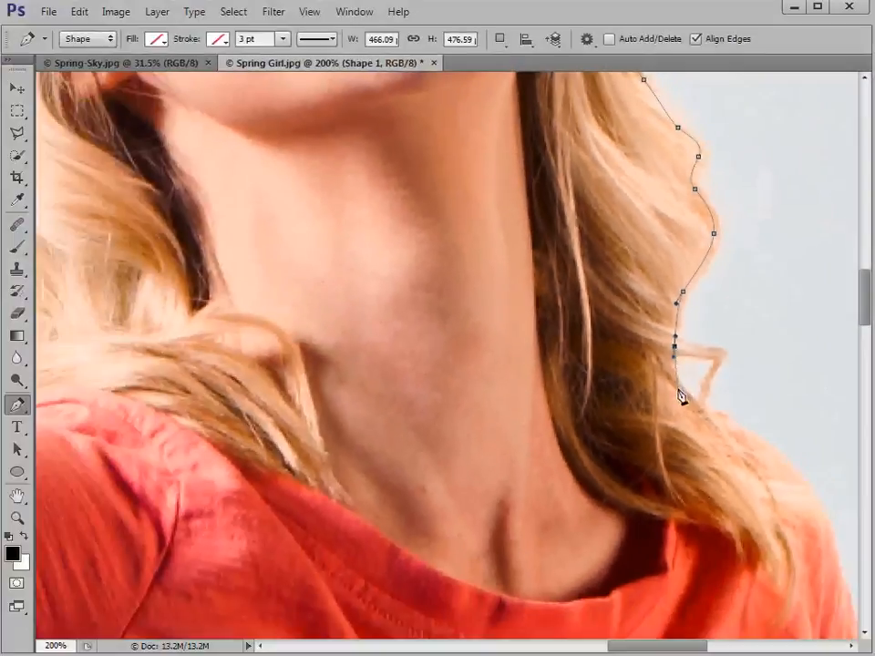
- Continue the path inside the loose curl, over the shoulder, around the short sleeve and onto the side of the red shirt
drag(683, 393, 698, 406)
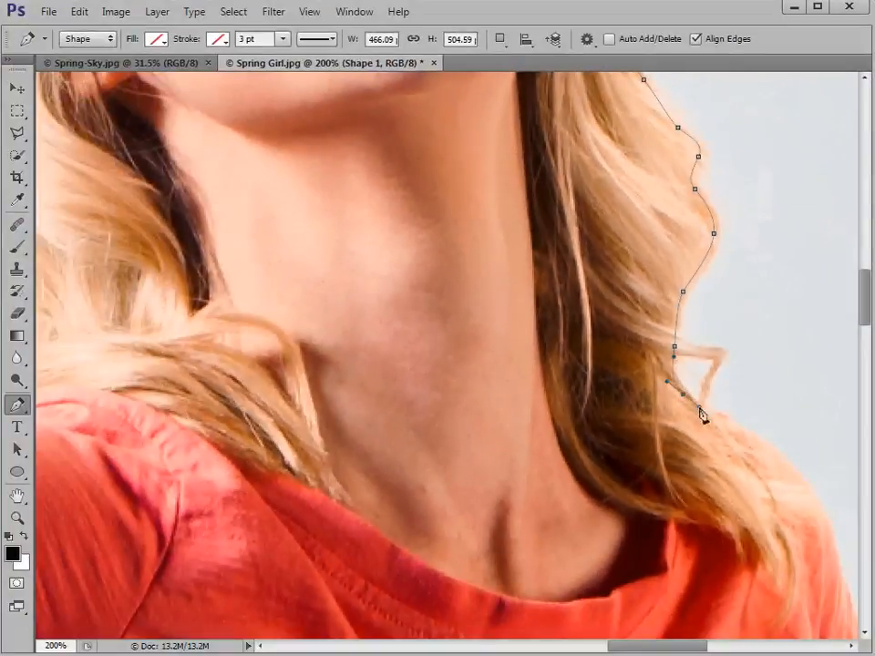
drag(751, 440, 768, 447)
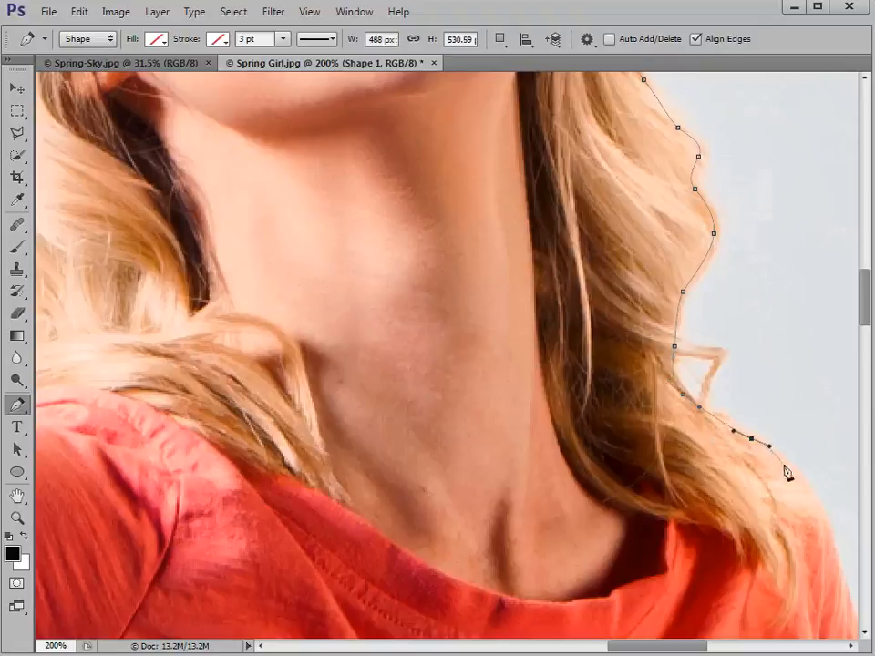
drag(816, 495, 616, 179)
key(space)
drag(653, 251, 657, 267)
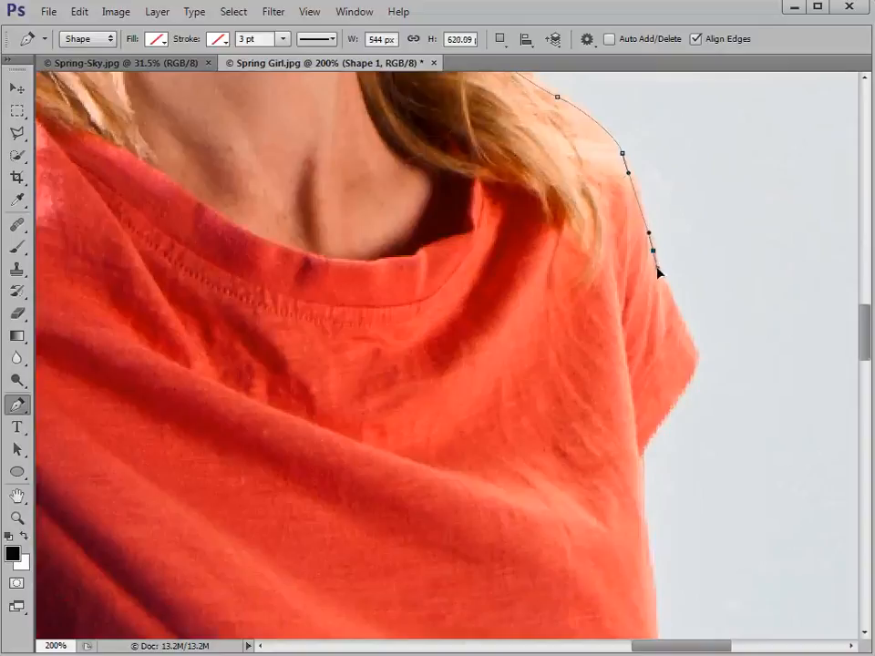
drag(679, 324, 694, 365)
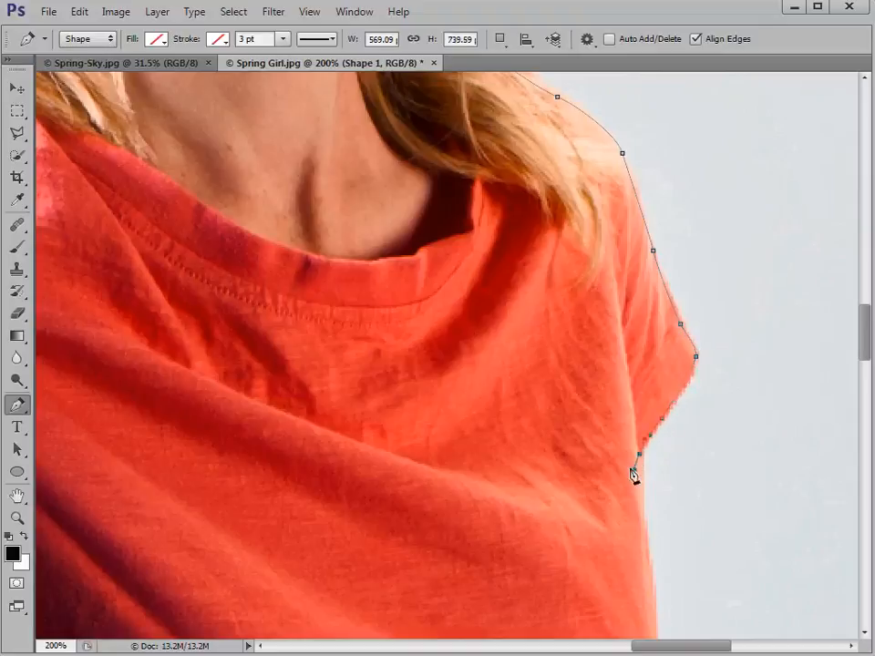
drag(644, 539, 641, 357)
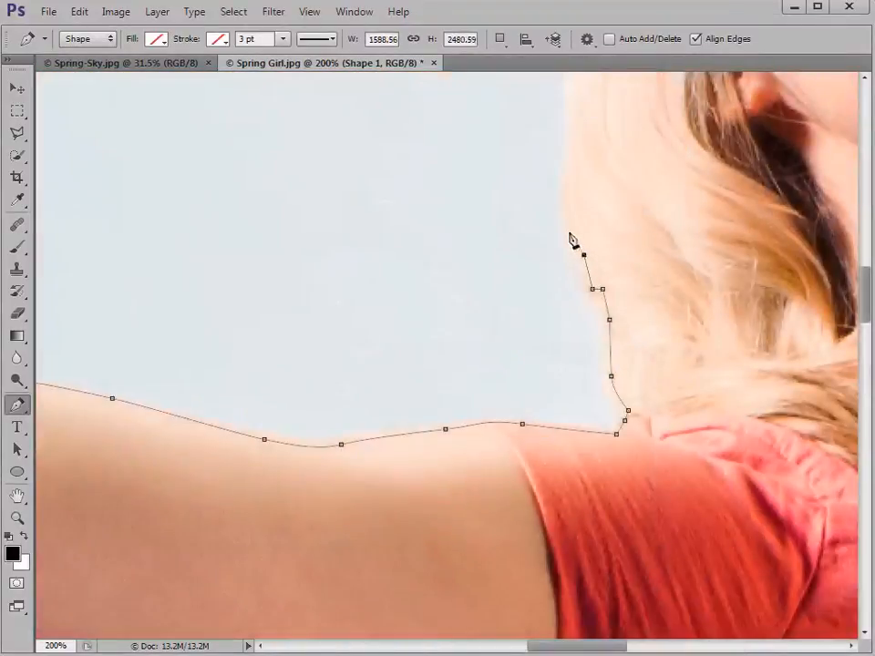
- Continue the path up the outer edge of the hair with corner anchors and close it at the starting anchor
drag(572, 241, 511, 455)
click(504, 410)
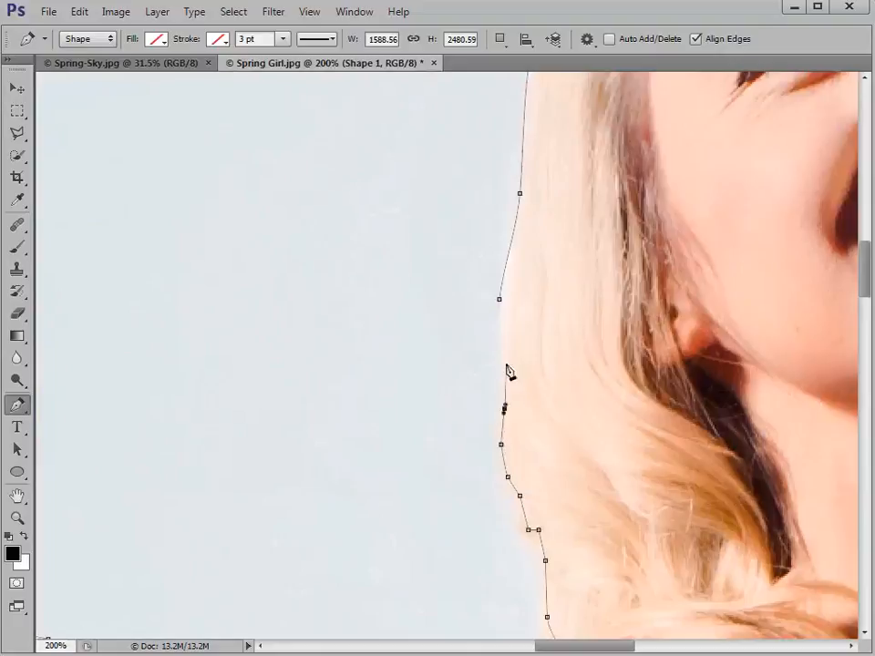
click(506, 364)
click(502, 326)
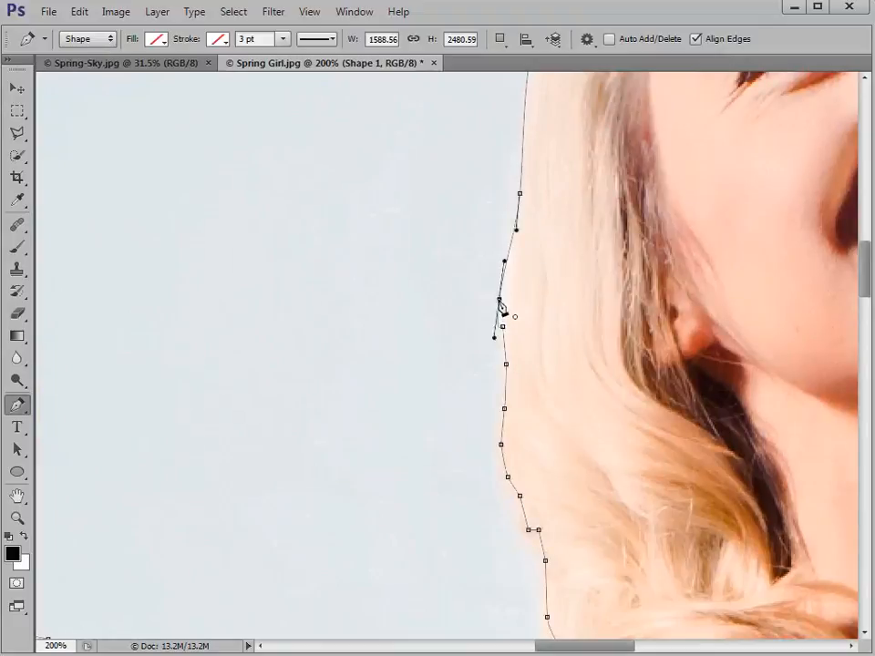
click(499, 299)
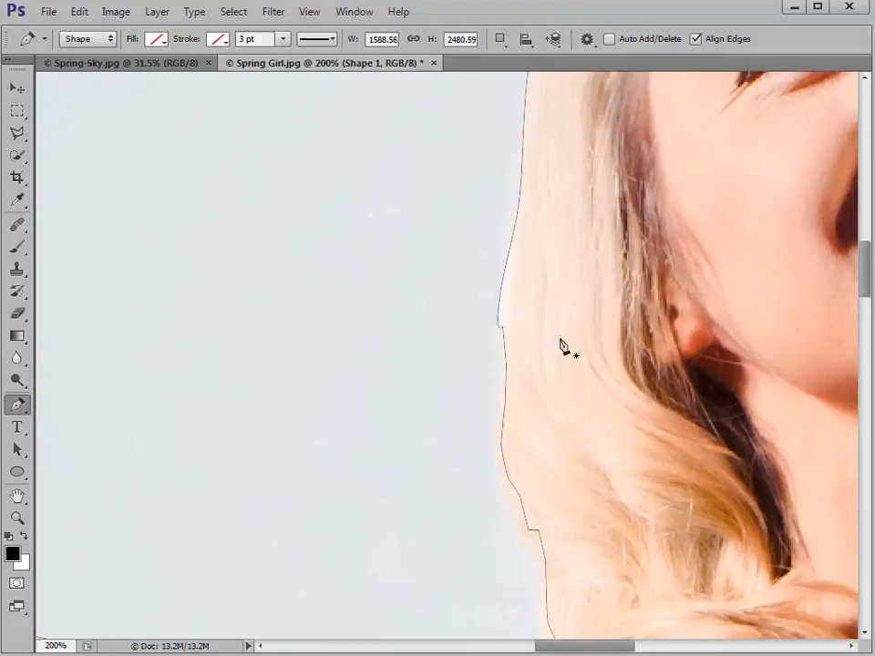
- Move the last two anchors at the path's closing point slightly inward so the outline follows the hair edge
ctrl+click(501, 338)
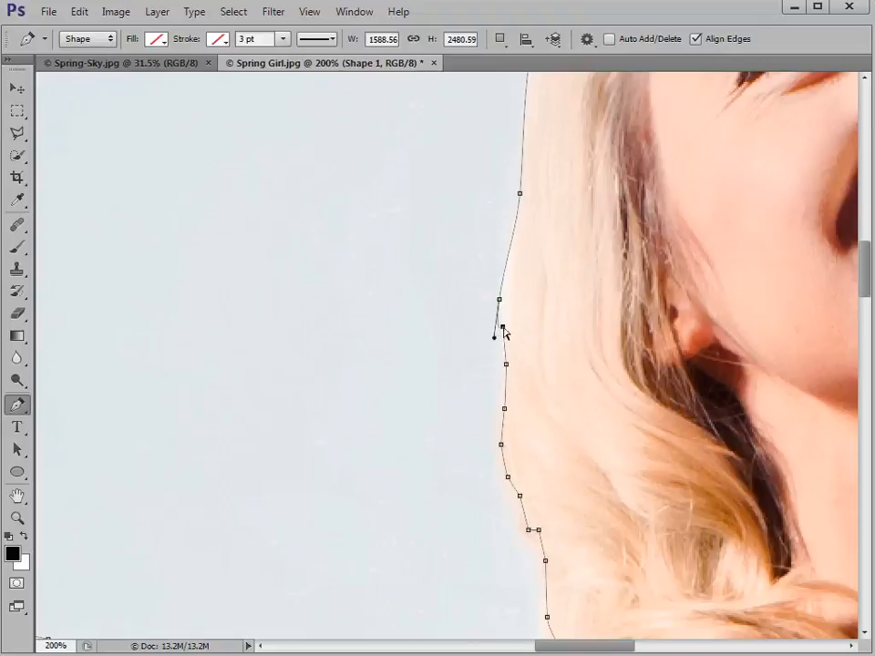
drag(504, 329, 509, 328)
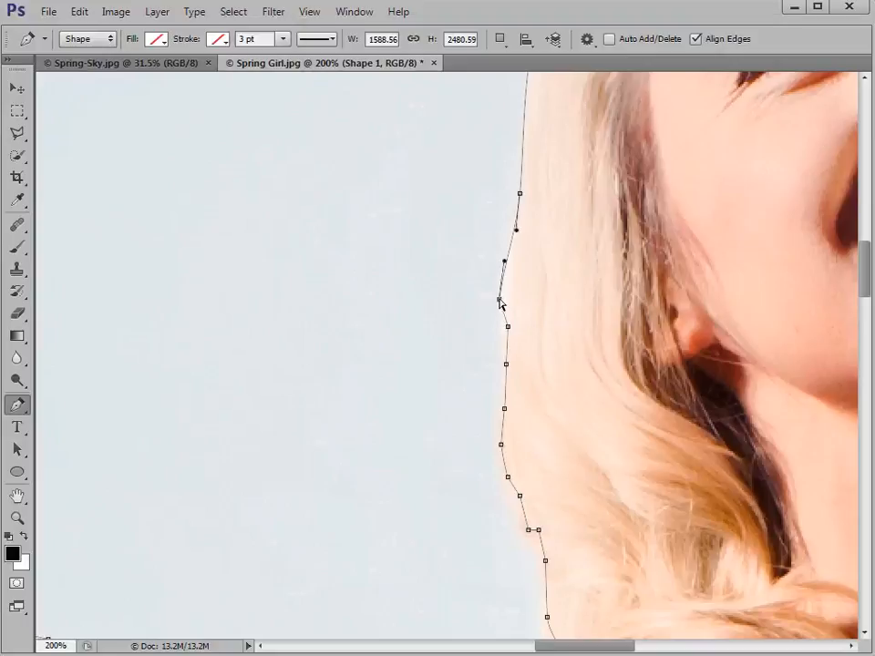
drag(501, 301, 507, 302)
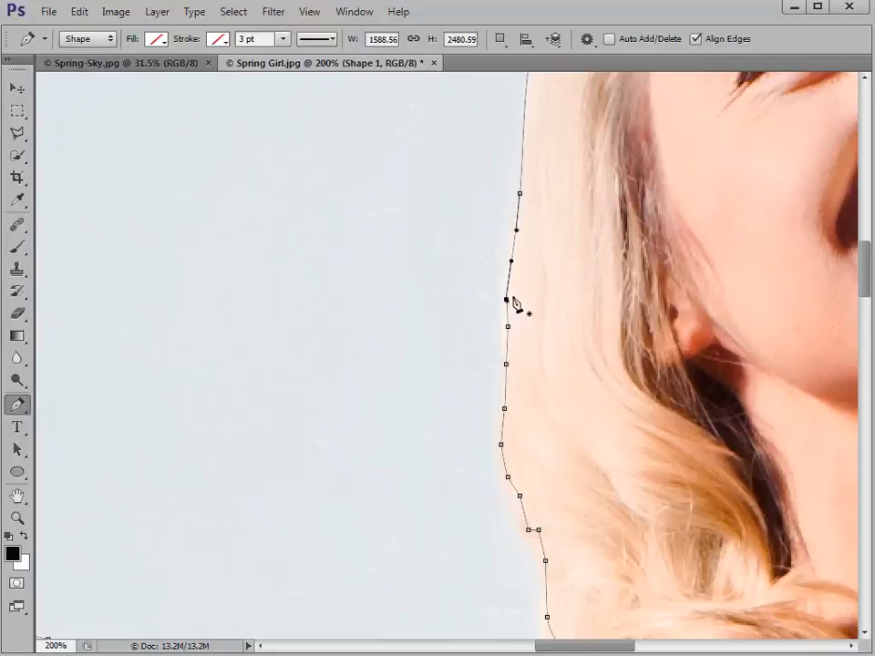
- Make a new anti-aliased selection from the closed path with a feather radius of 0 pixels
right_click(523, 159)
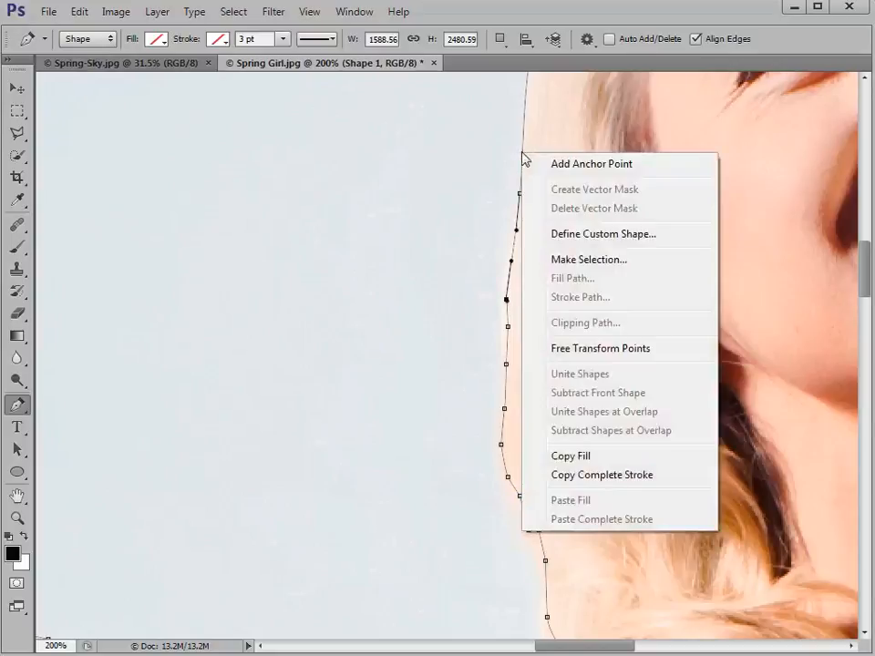
click(574, 261)
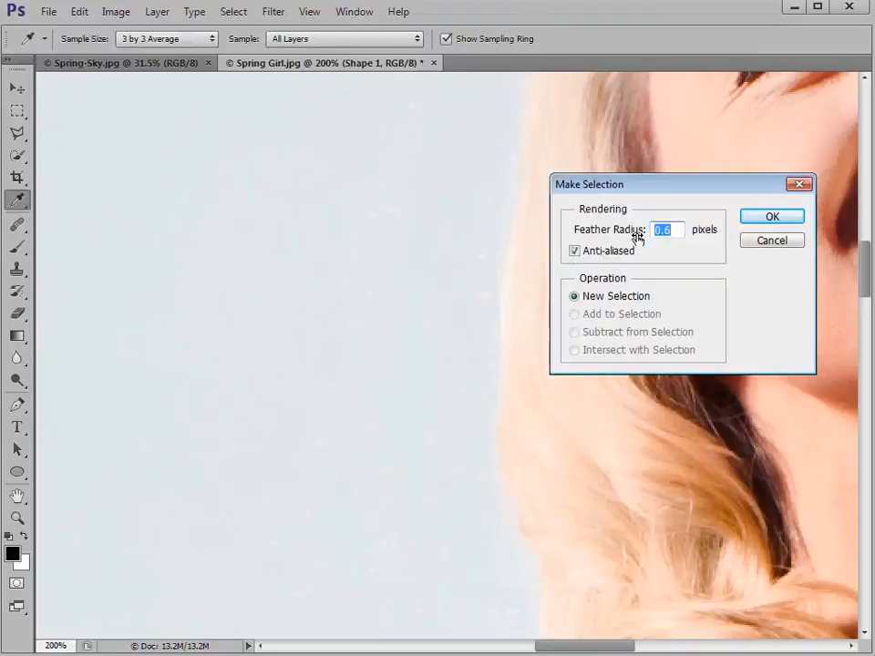
text(0)
click(747, 218)
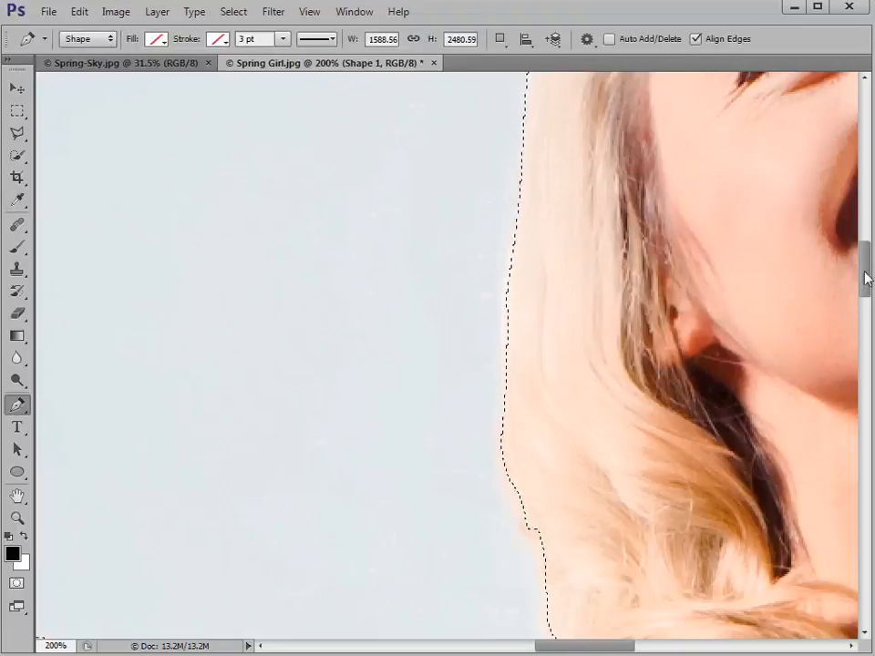
- Activate the Quick Selection tool, show the layer list and make the Background layer active
drag(865, 275, 868, 250)
drag(605, 646, 658, 649)
drag(866, 263, 868, 310)
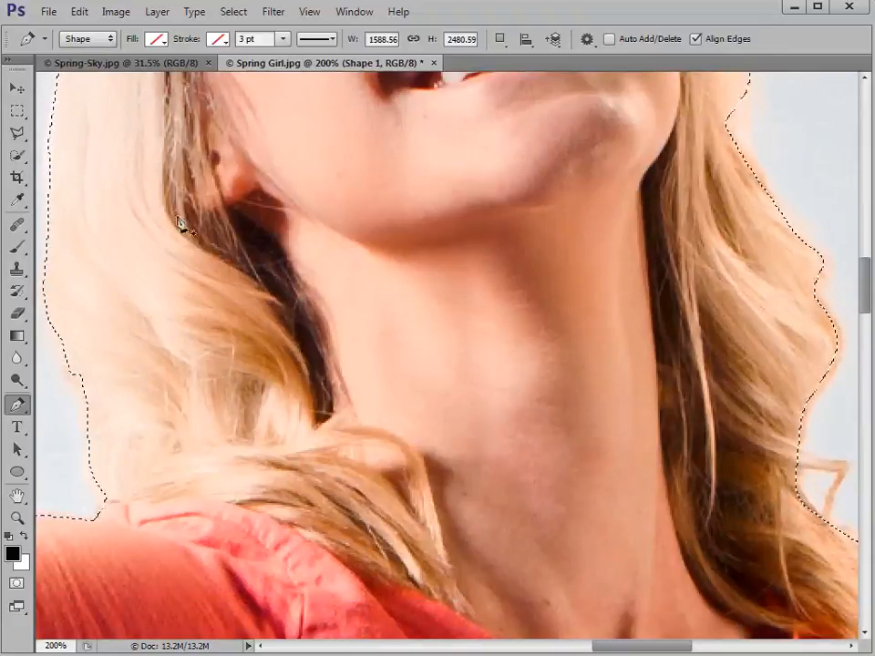
click(18, 157)
key(ctrl+minus)
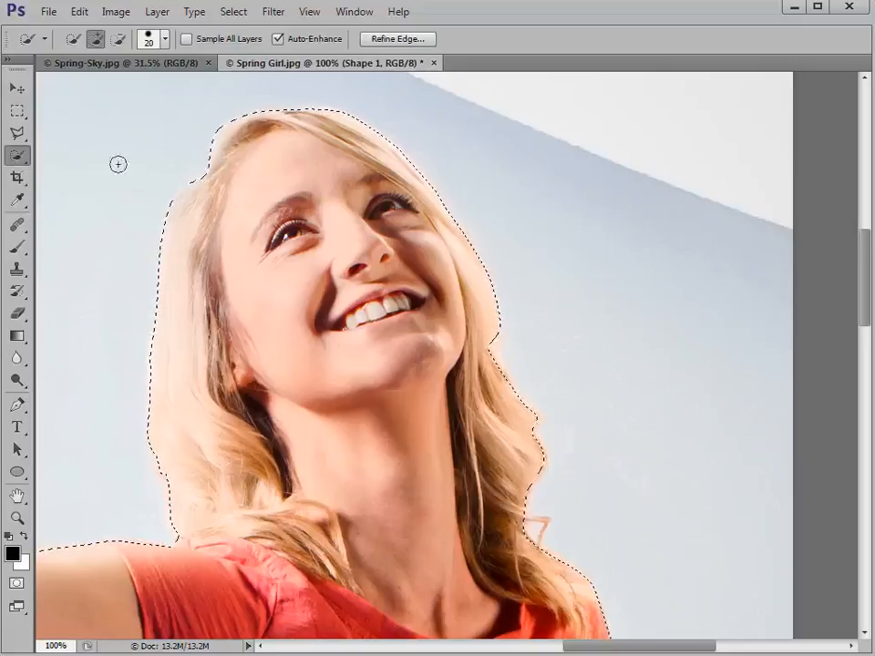
click(354, 11)
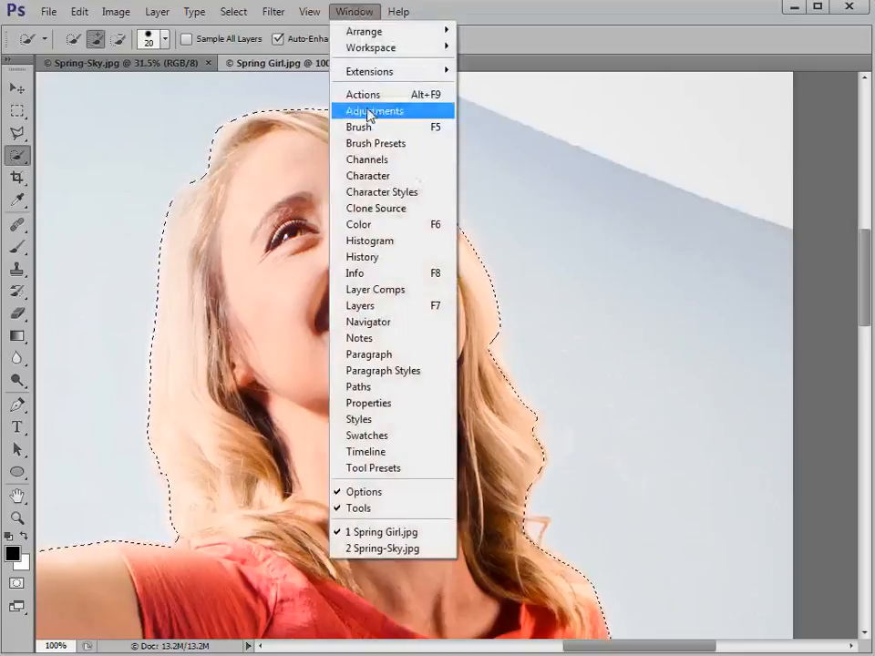
click(370, 305)
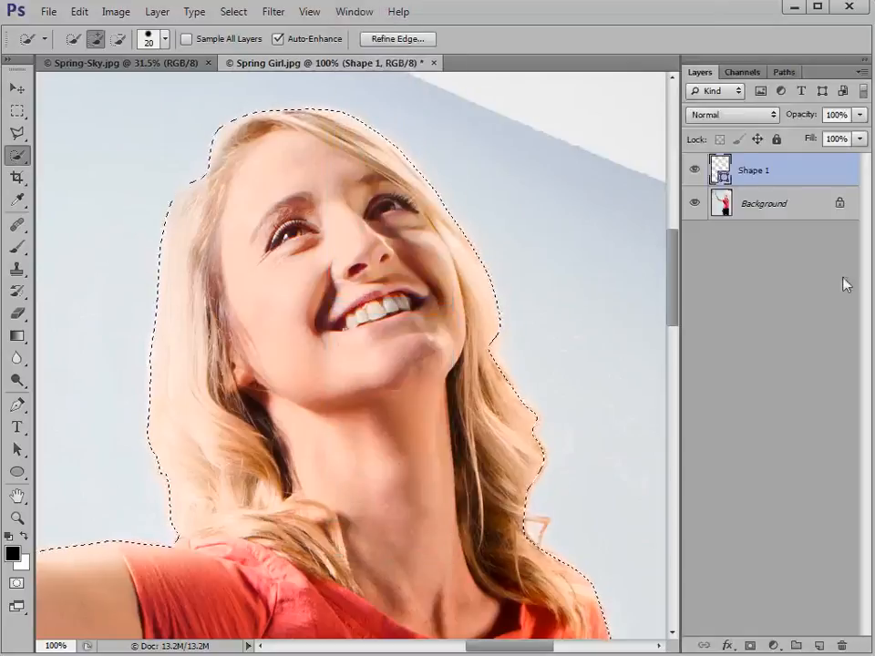
click(755, 206)
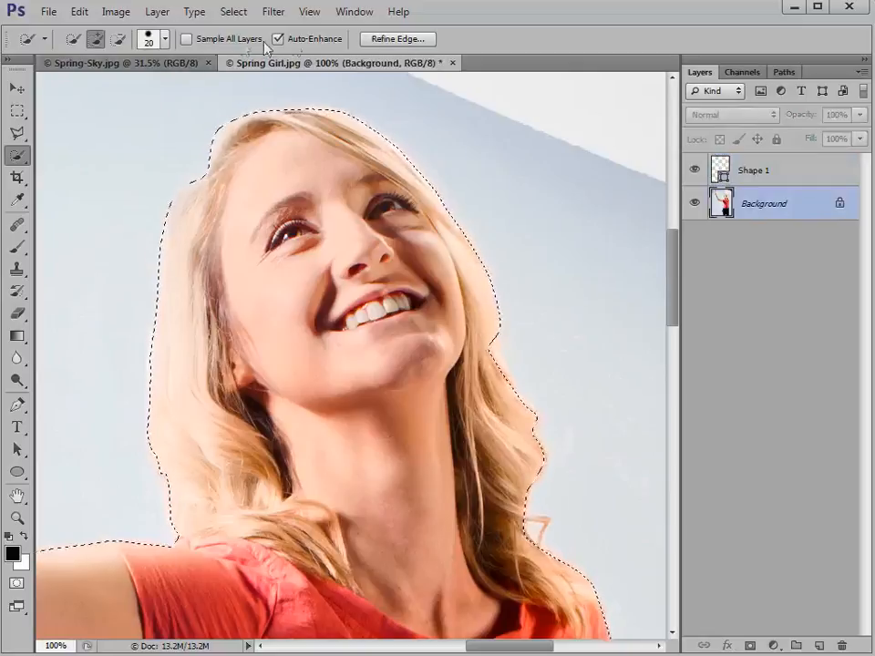
- Refine the selection edge by brushing around the hair at size 17 and output it to a new layer with layer mask
click(405, 39)
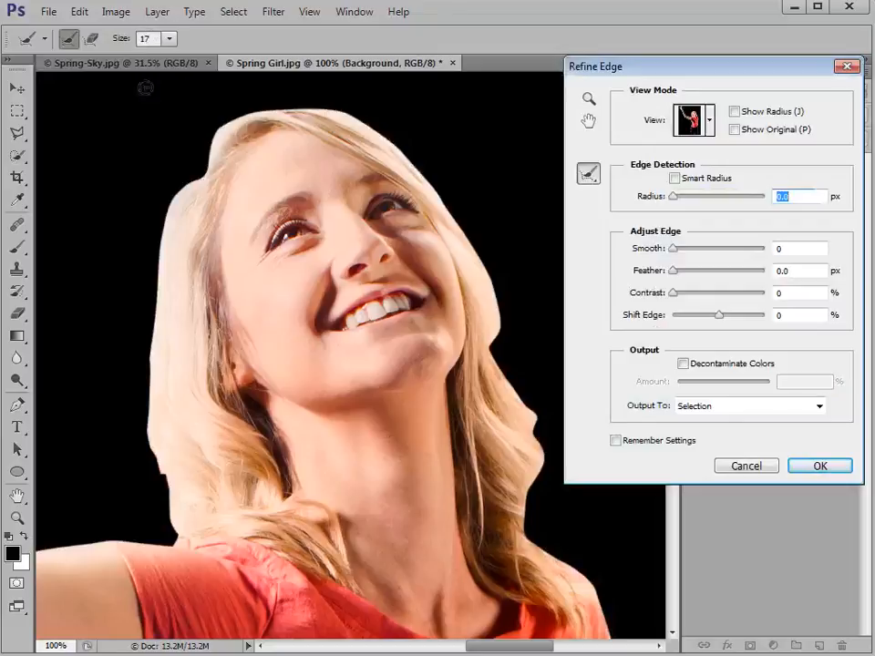
mouse_move(171, 516)
mouse_down()
mouse_move(147, 377)
mouse_move(174, 195)
mouse_move(211, 169)
mouse_move(229, 124)
mouse_move(335, 112)
mouse_move(395, 145)
mouse_move(495, 289)
mouse_move(499, 330)
mouse_move(489, 353)
mouse_move(538, 421)
mouse_move(543, 454)
mouse_move(525, 493)
mouse_move(525, 537)
mouse_move(539, 544)
mouse_move(527, 524)
mouse_move(539, 519)
mouse_move(541, 546)
mouse_move(547, 520)
mouse_move(547, 554)
mouse_move(570, 586)
mouse_up()
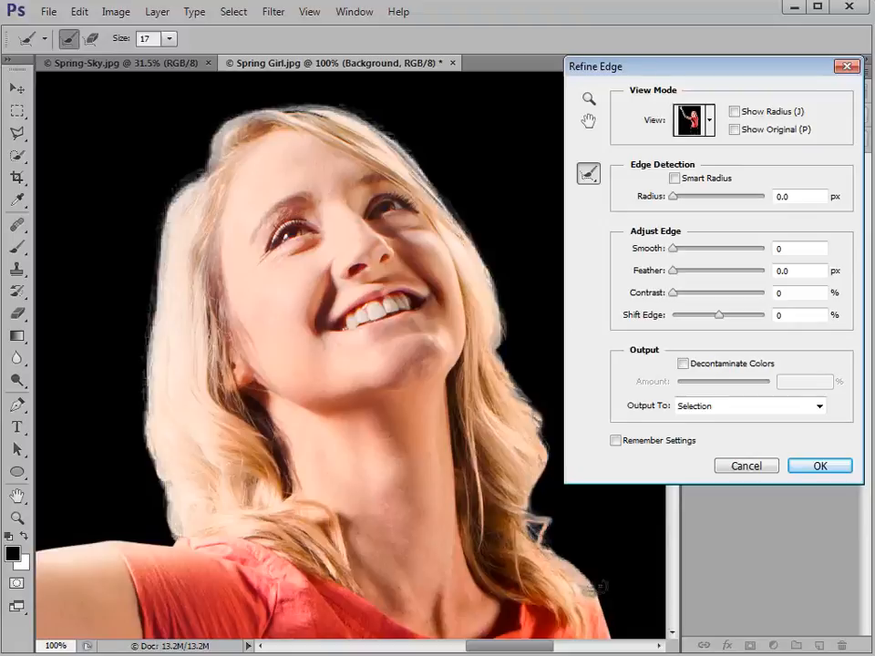
click(820, 410)
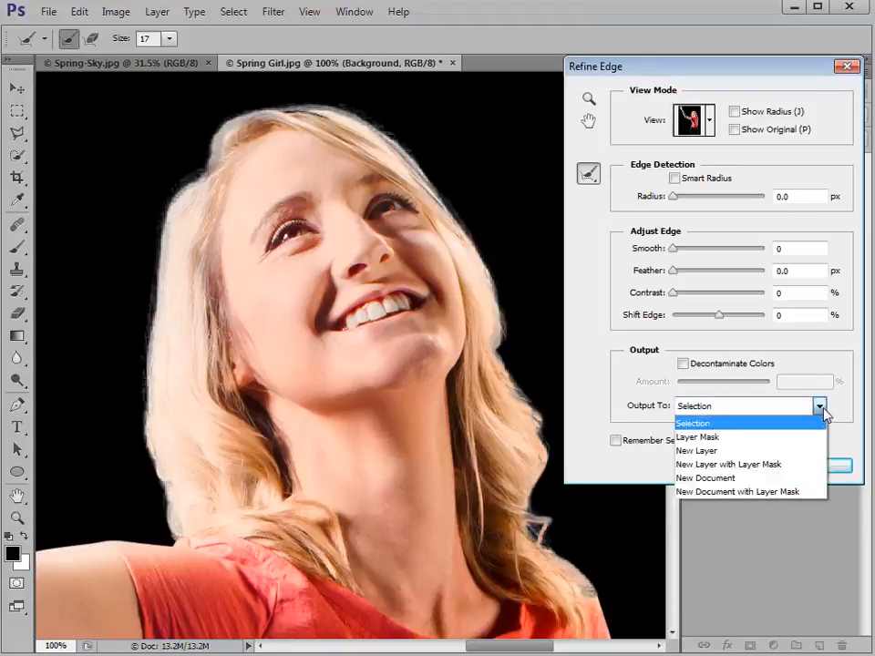
click(786, 465)
click(802, 468)
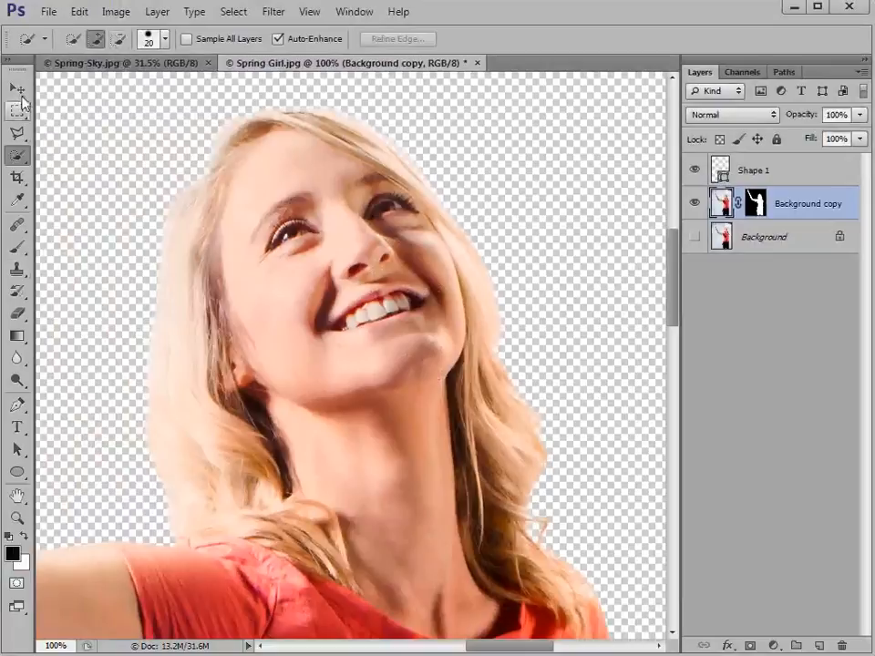
- Move the masked woman layer into the Spring-Sky.jpg document
click(17, 89)
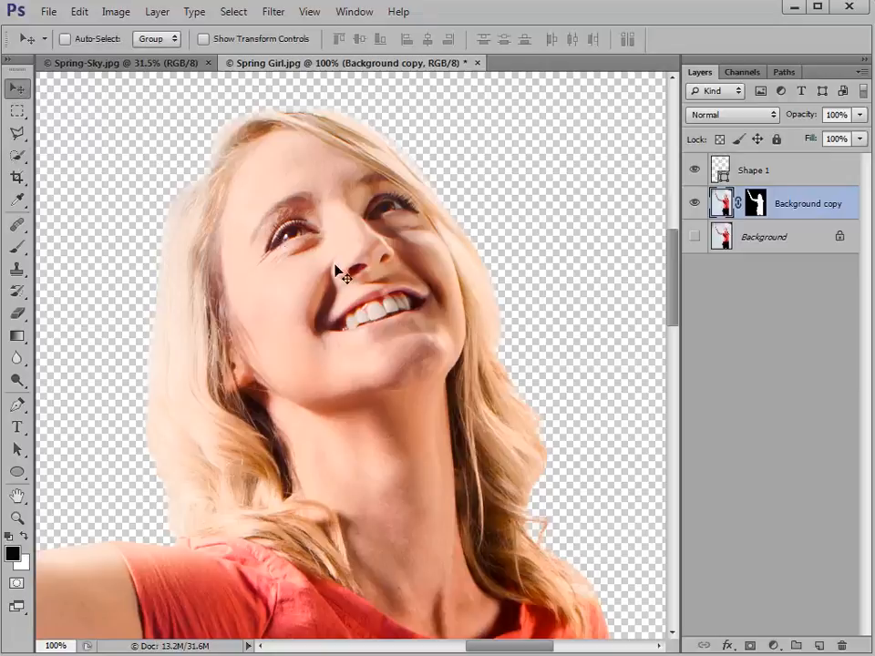
drag(335, 269, 198, 183)
drag(309, 287, 321, 302)
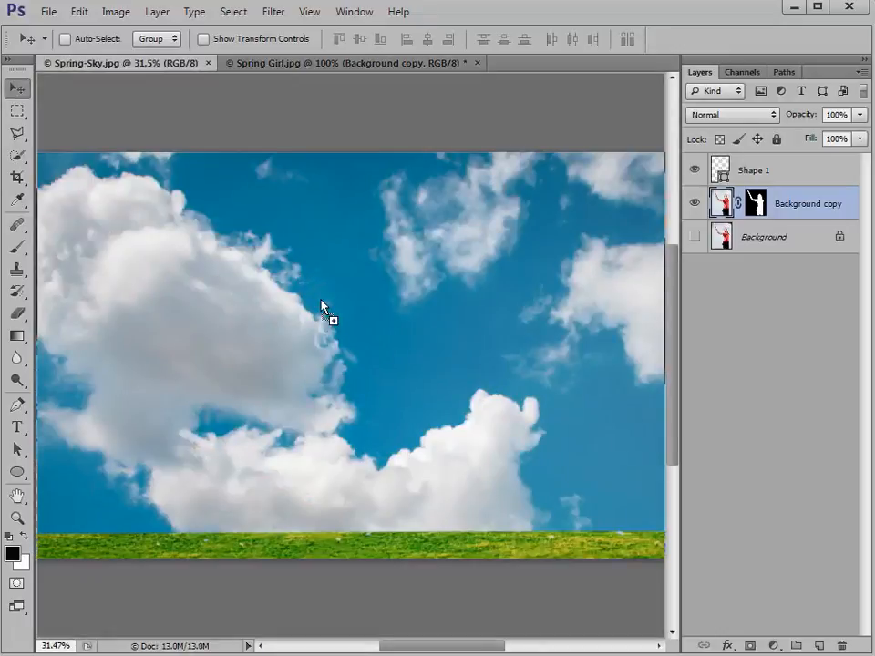
drag(321, 302, 321, 303)
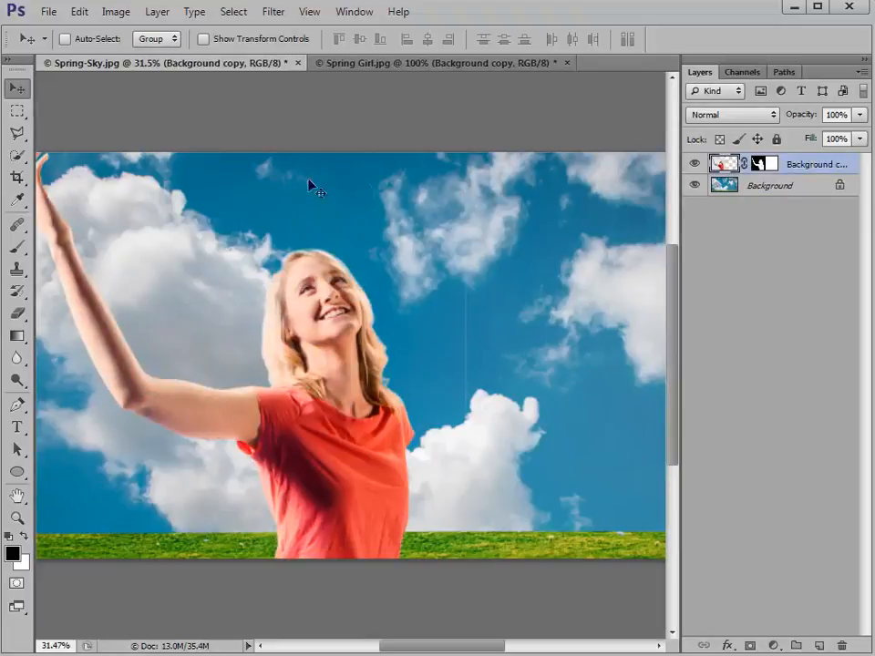
- Paint black on the woman's layer mask with a 100 px Soft Round brush to hide the thin vertical line beside her
click(16, 247)
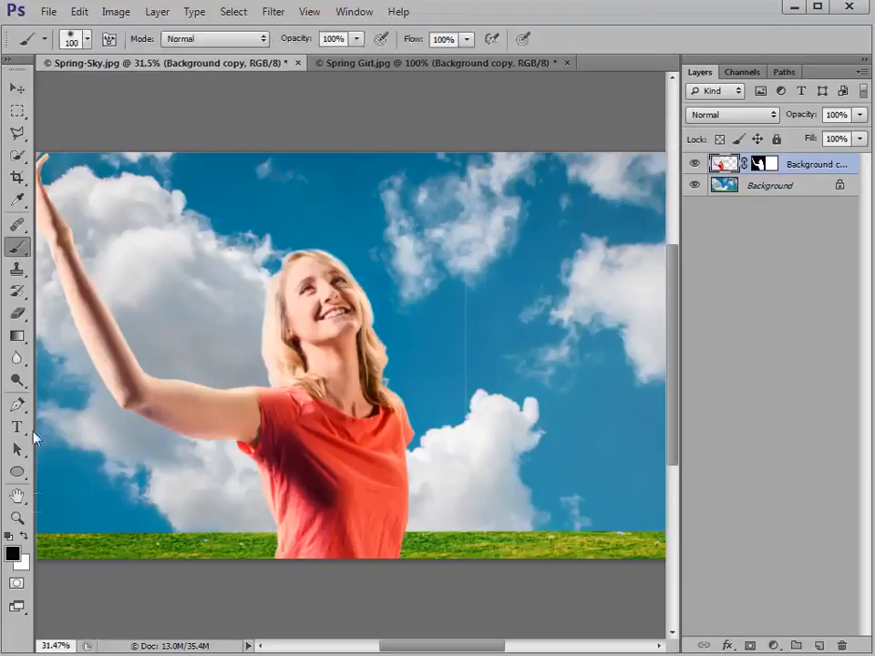
click(88, 40)
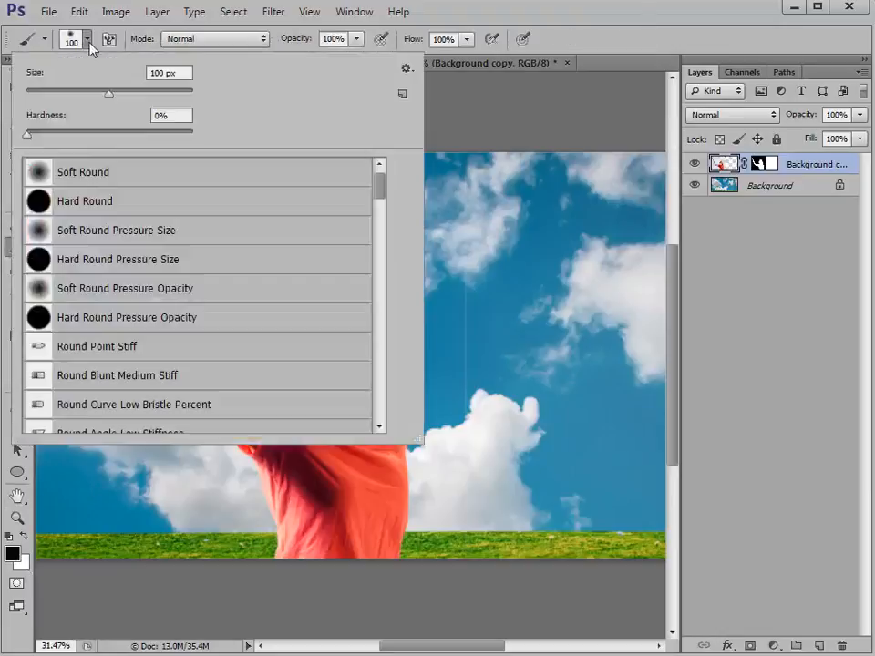
click(65, 173)
click(464, 100)
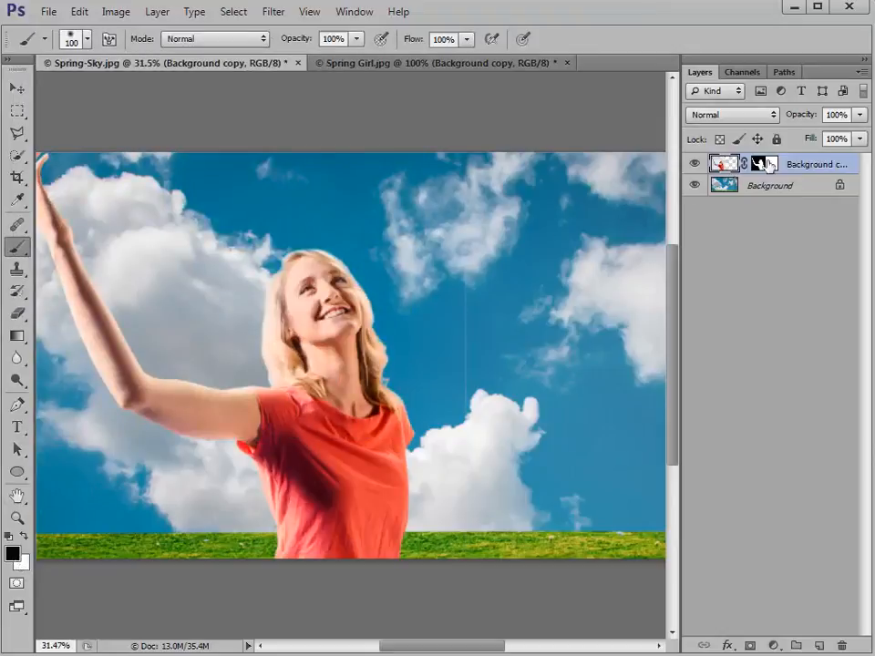
click(768, 164)
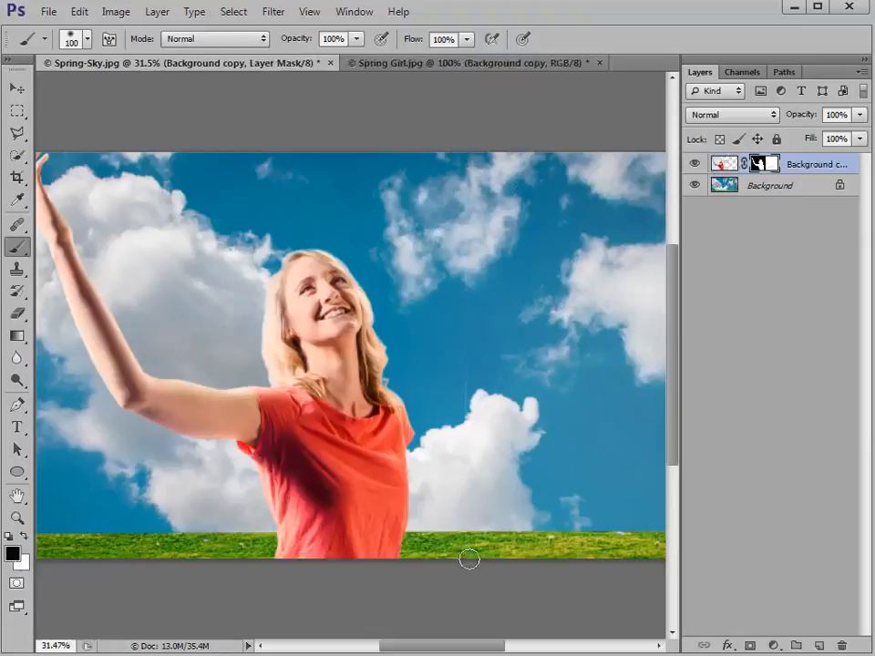
- Free-transform the woman to about 63.7% of her size and place her near the middle of the sky, standing behind the image's lower edge
key(ctrl+minus)
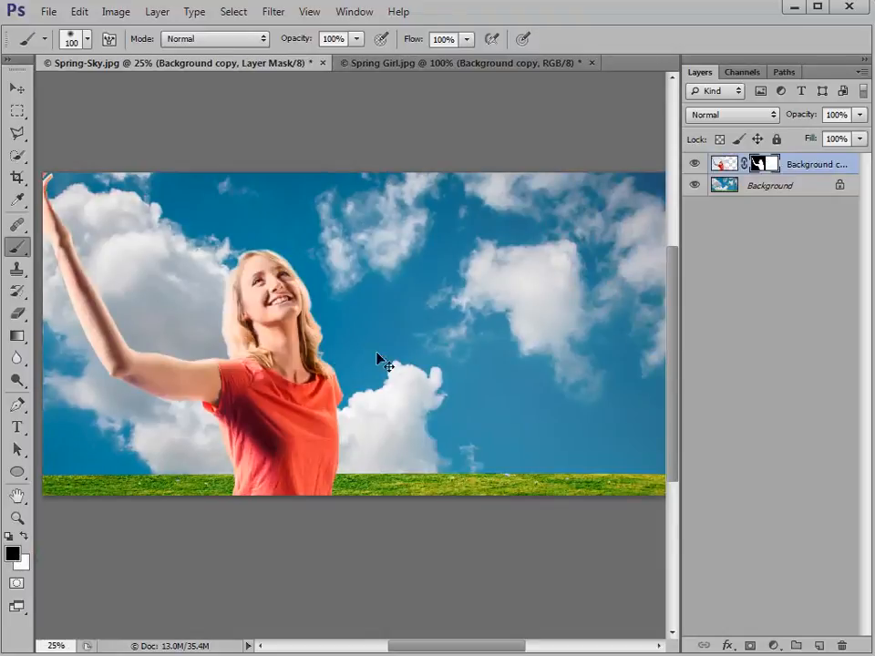
key(ctrl+t)
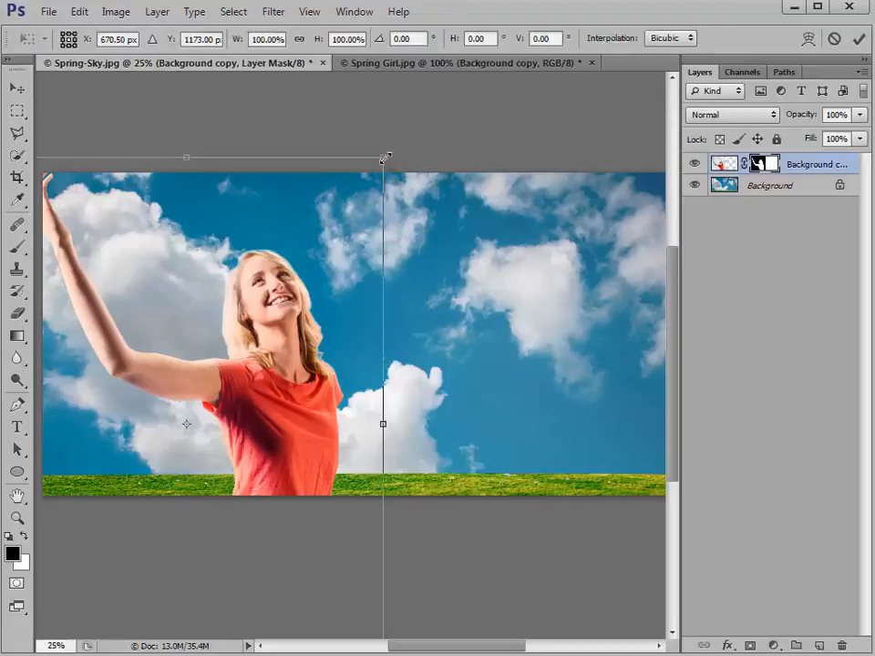
drag(384, 156, 327, 231)
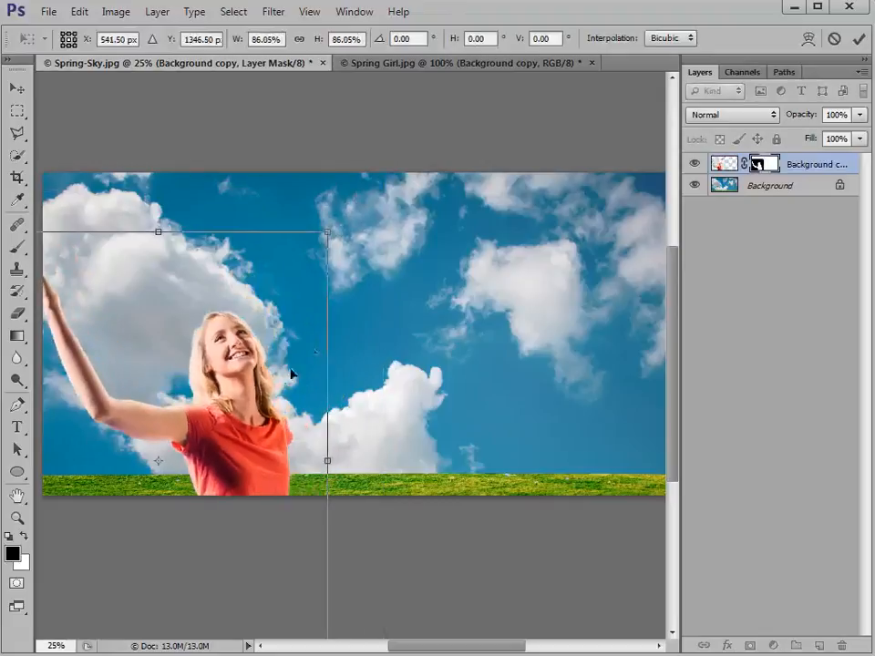
drag(239, 392, 432, 238)
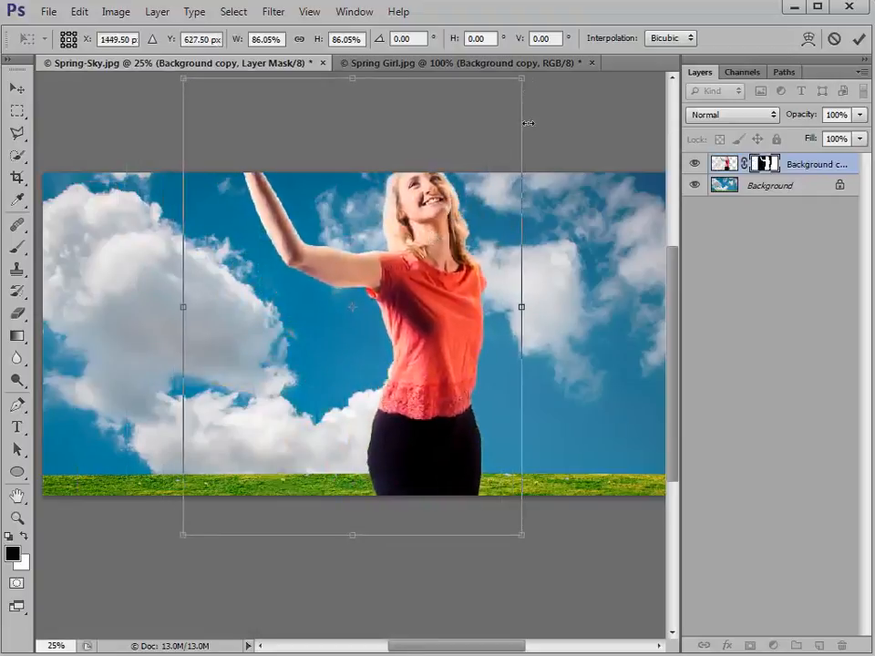
drag(520, 80, 427, 202)
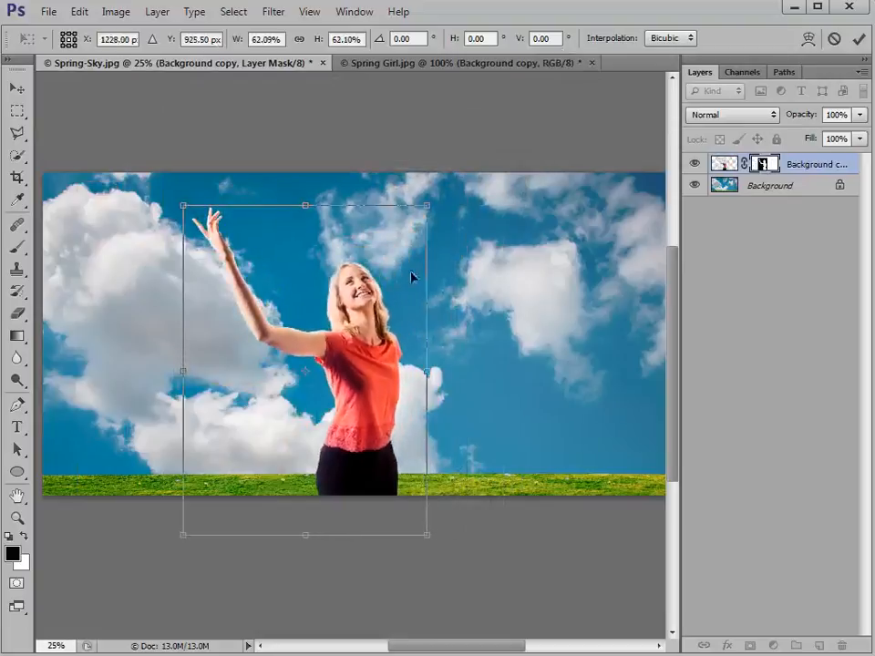
drag(378, 296, 411, 298)
drag(459, 205, 465, 197)
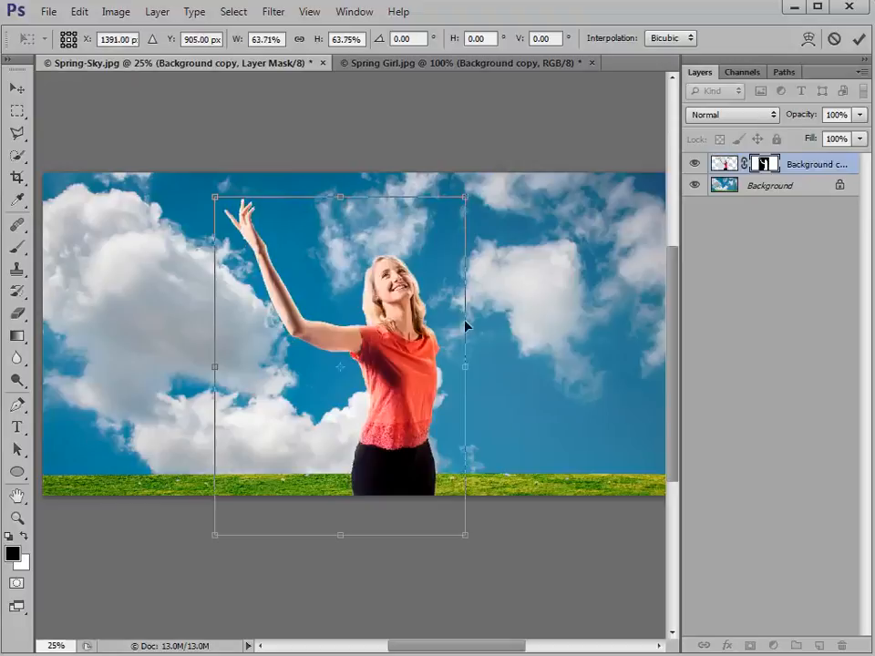
key(Return)
- With the Brush tool active, examine the masked hair edge around the woman's head at 300% and 200% zoom
key(b)
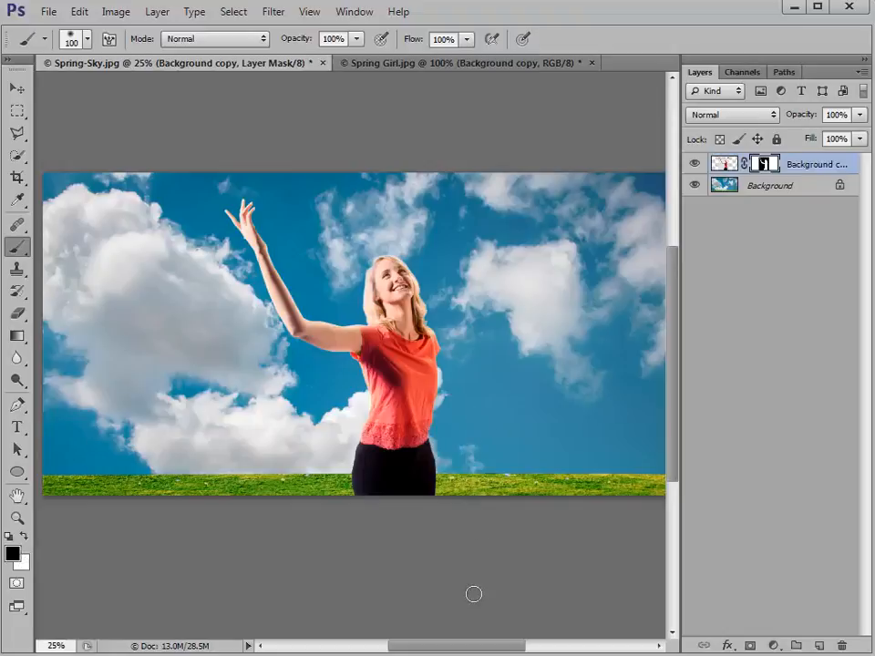
key(ctrl+plus)
key(ctrl+plus)
key(ctrl+plus)
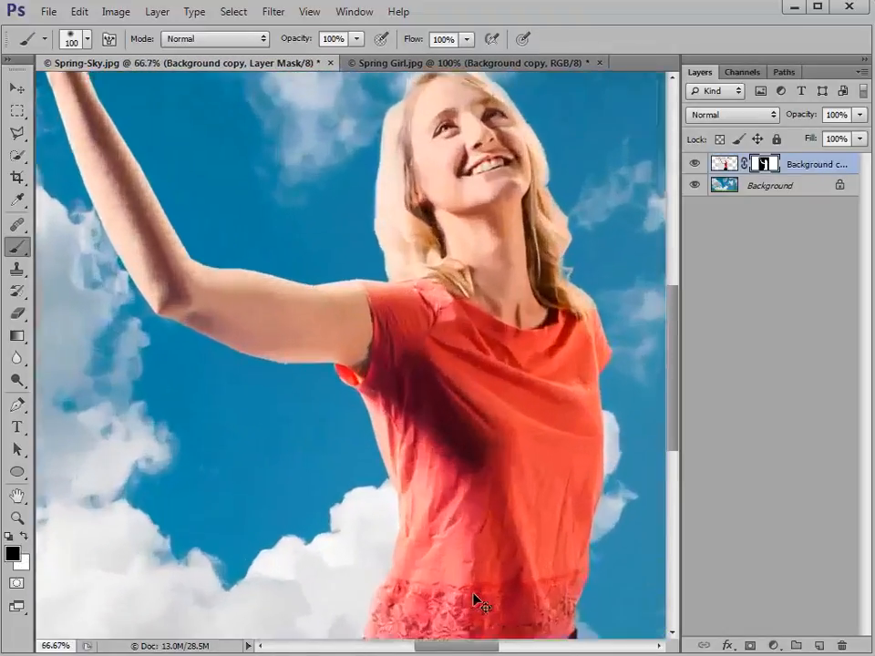
key(ctrl+plus)
key(ctrl+plus)
key(ctrl+plus)
drag(674, 405, 680, 317)
drag(471, 648, 492, 648)
drag(673, 316, 673, 302)
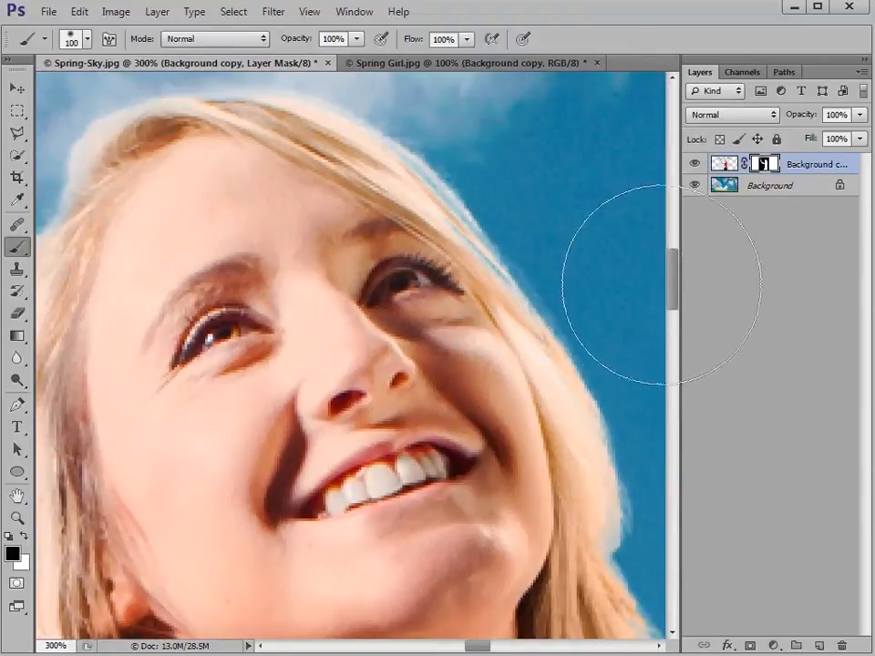
key(ctrl+minus)
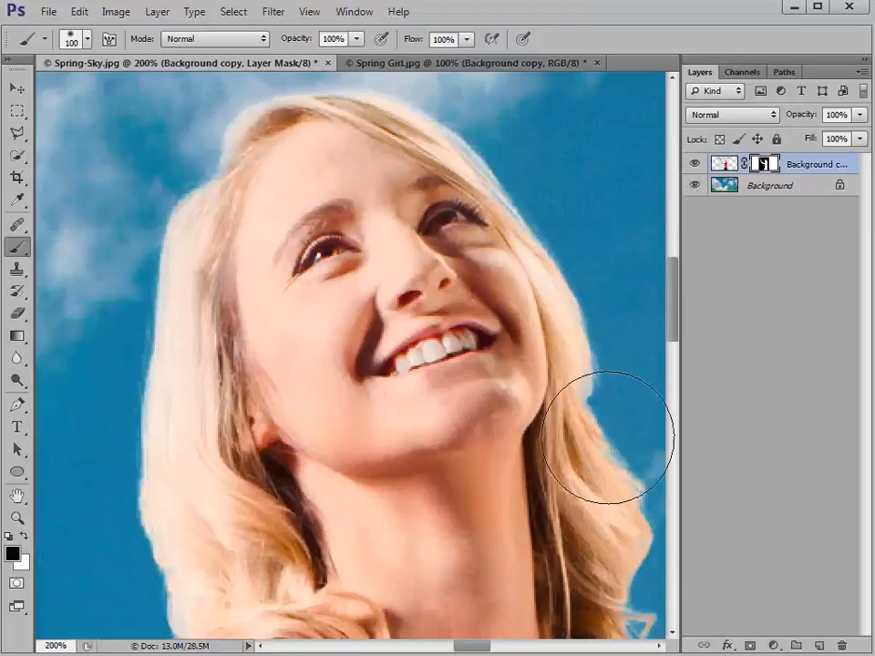
- Duplicate the masked woman layer four times, then merge all five copies into a single layer
key(ctrl+j)
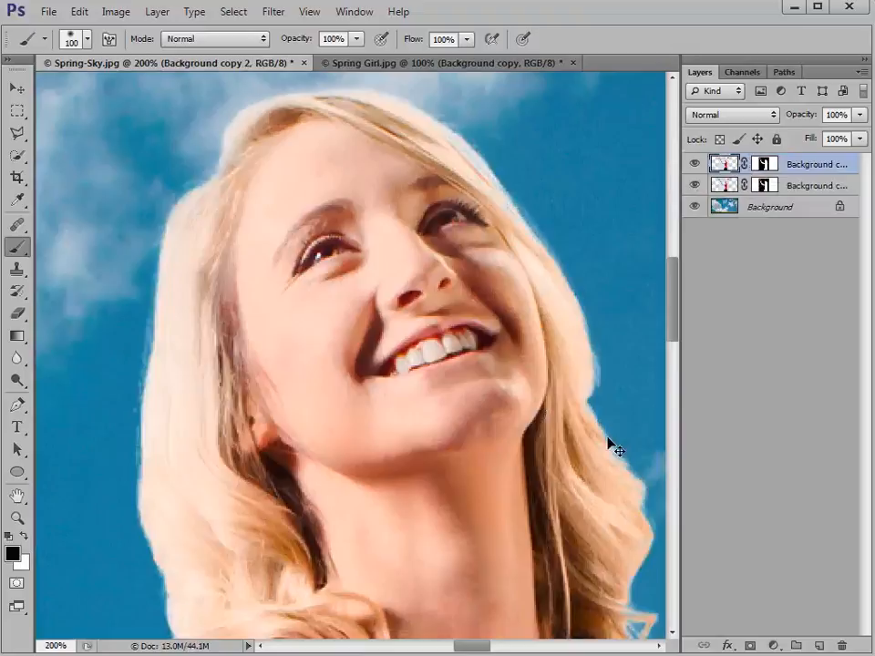
key(ctrl+j)
key(ctrl+j)
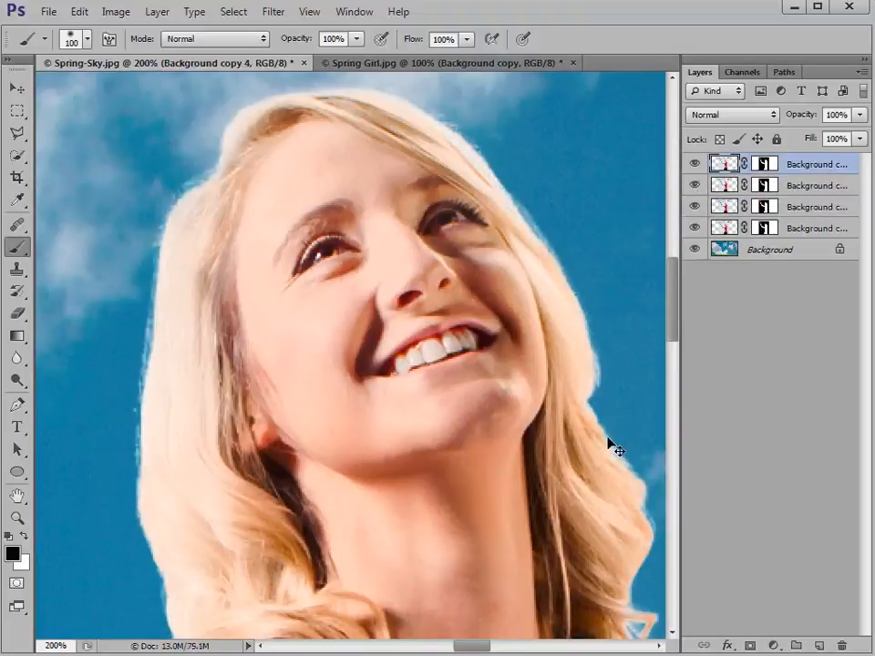
key(ctrl+j)
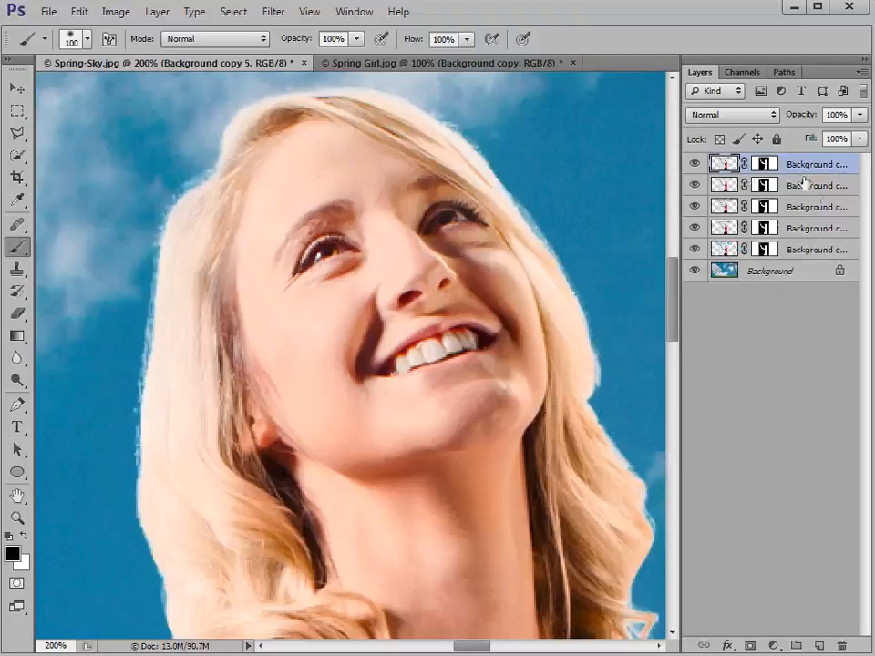
shift+click(725, 252)
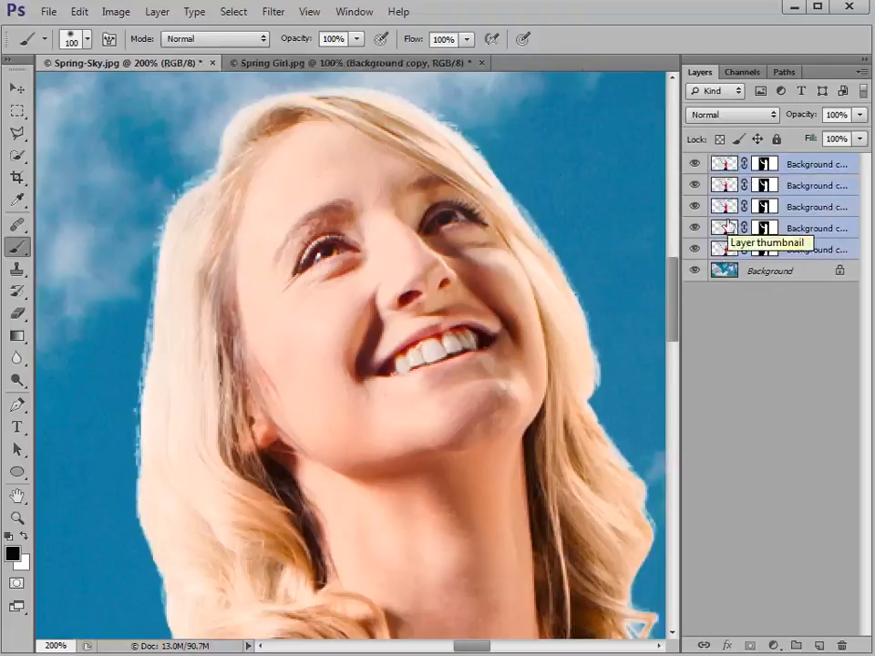
key(ctrl+e)
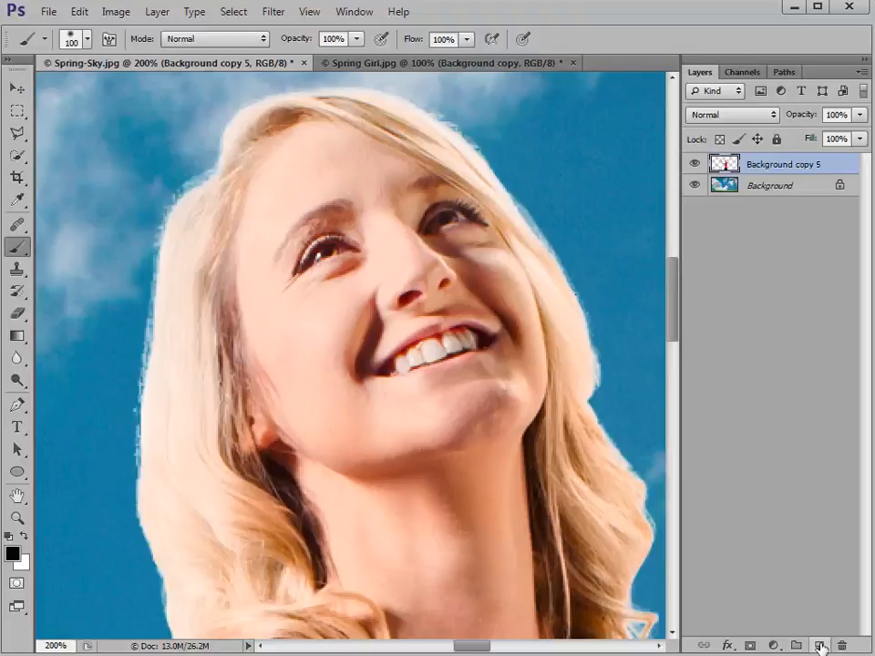
- On a new layer, draw an open Pen path in Path mode, winding from below the woman's legs across her body to above the image
click(819, 646)
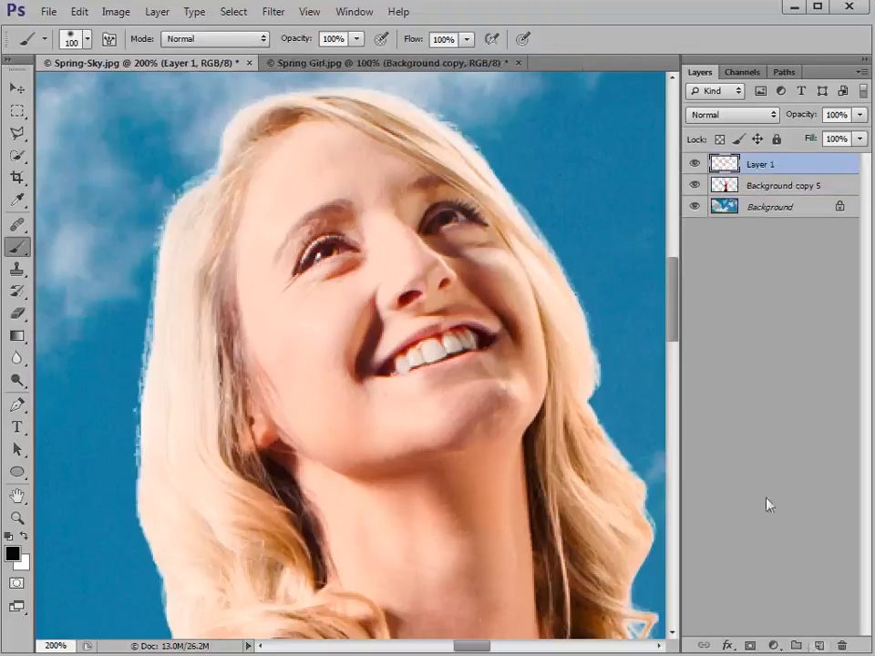
click(18, 407)
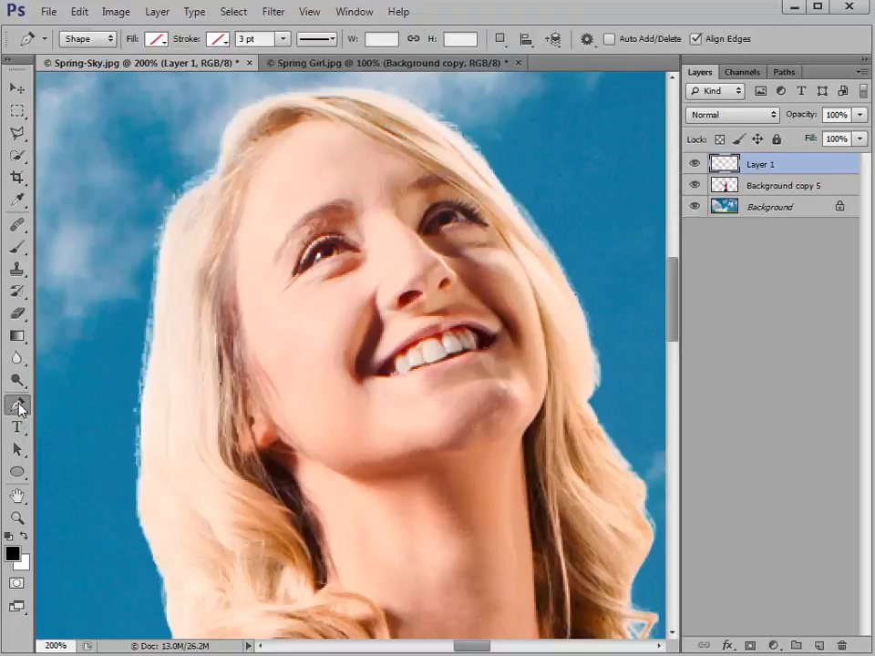
key(ctrl+0)
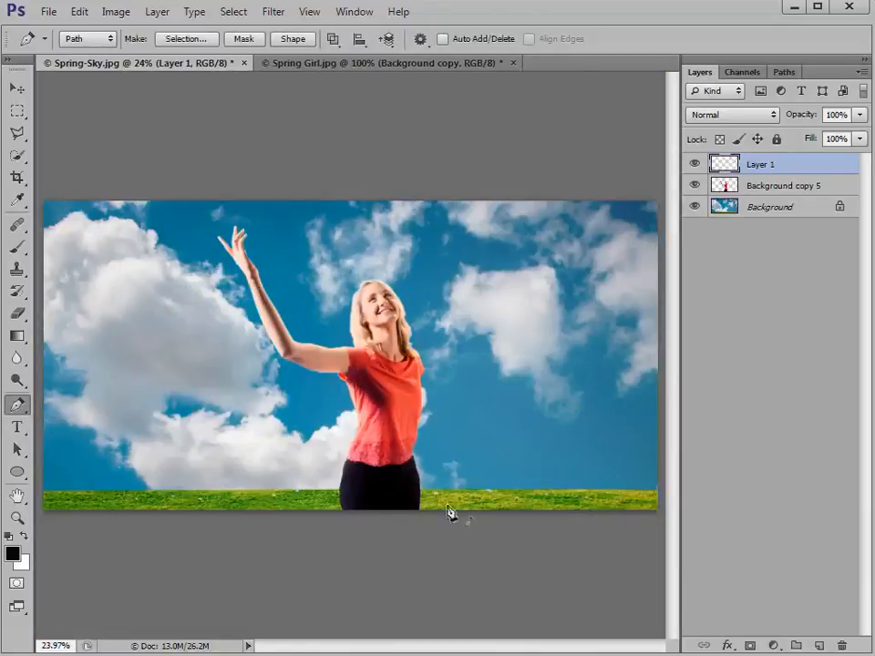
click(468, 523)
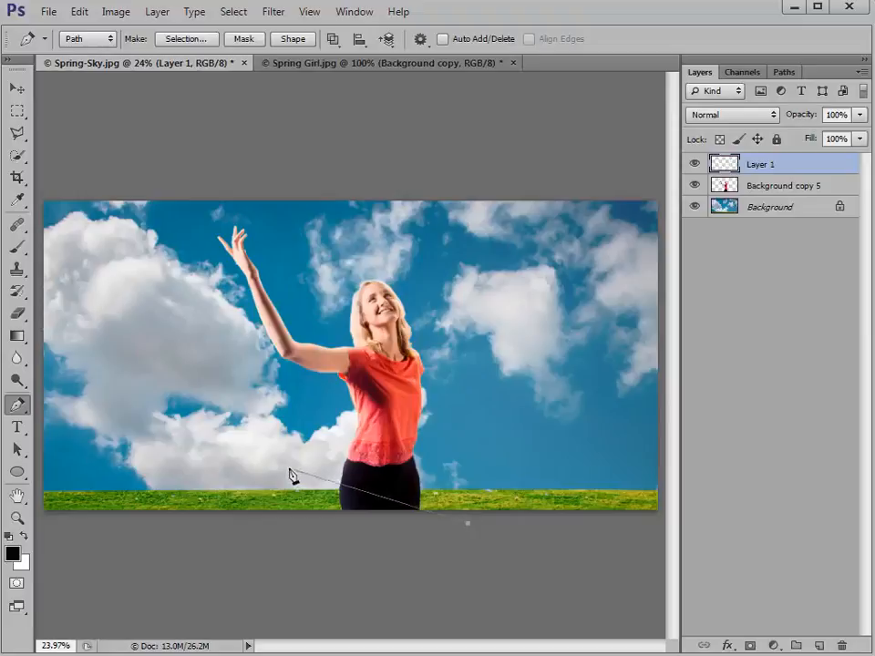
drag(282, 453, 282, 408)
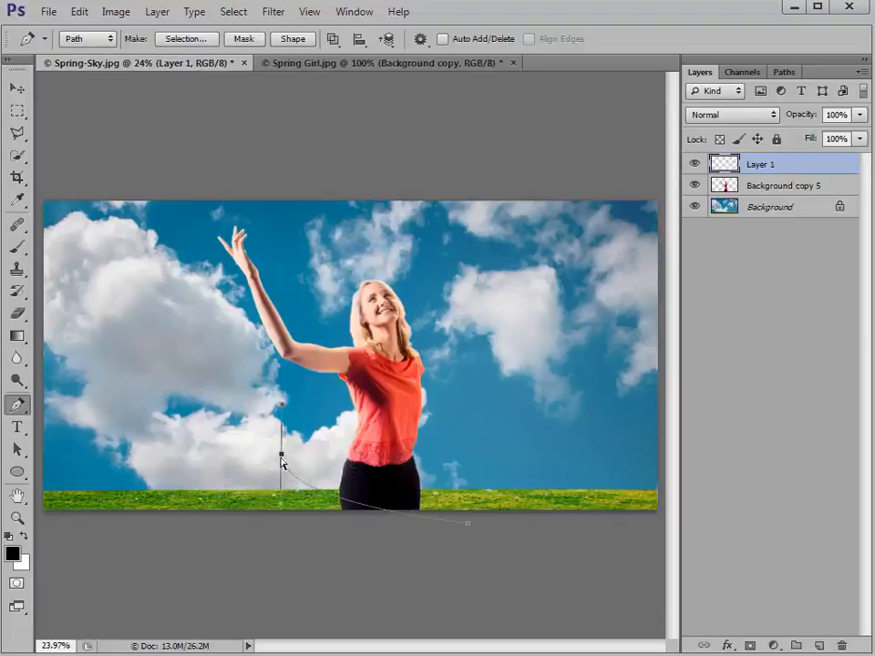
drag(282, 456, 289, 427)
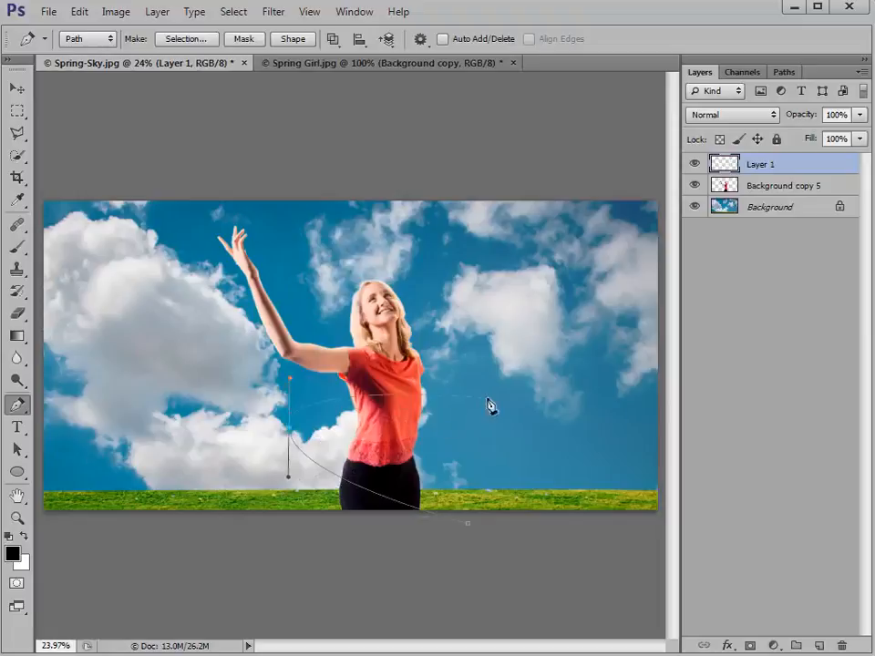
drag(496, 368, 496, 308)
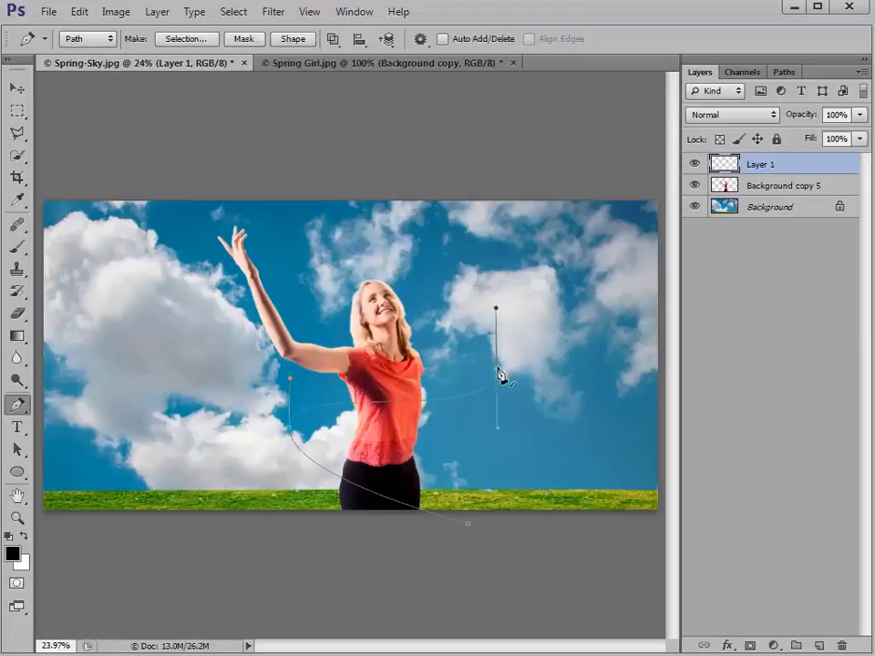
drag(497, 367, 497, 342)
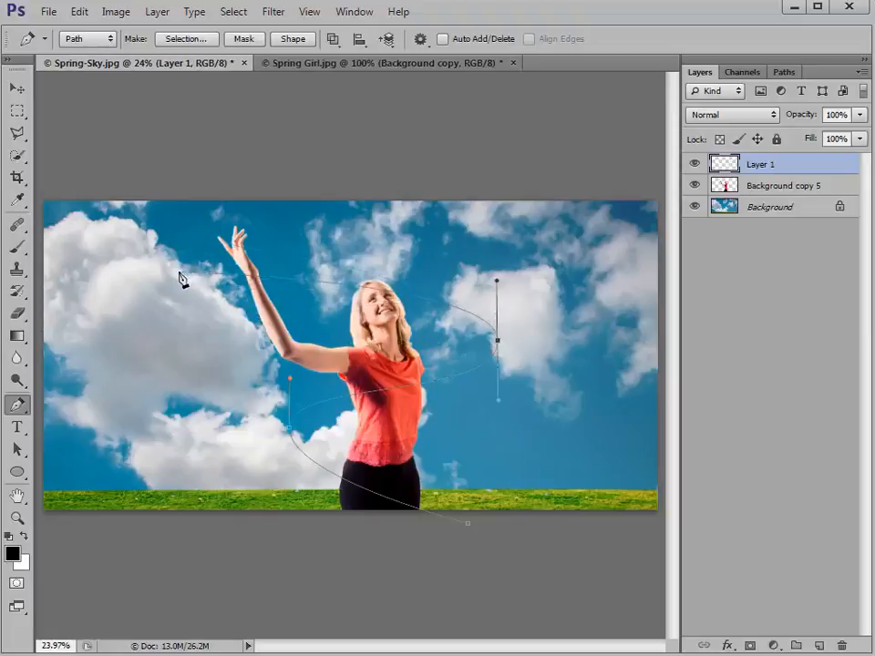
drag(179, 270, 183, 211)
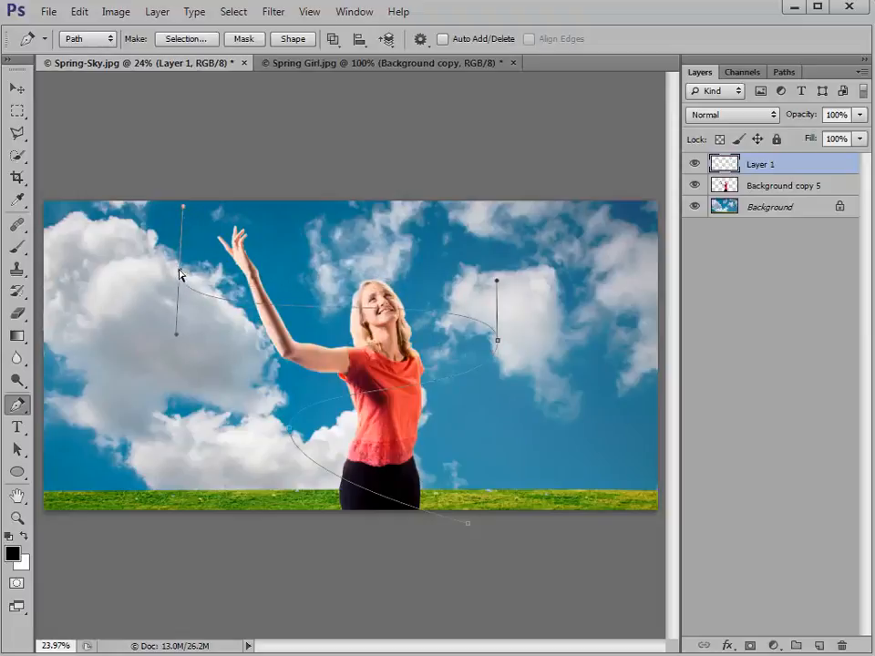
drag(180, 272, 181, 244)
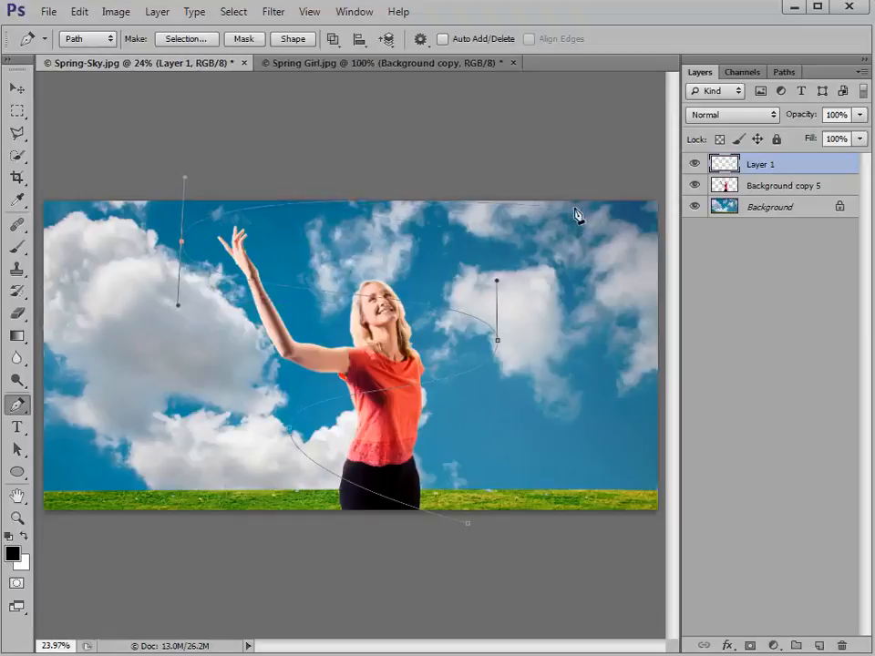
drag(572, 208, 568, 149)
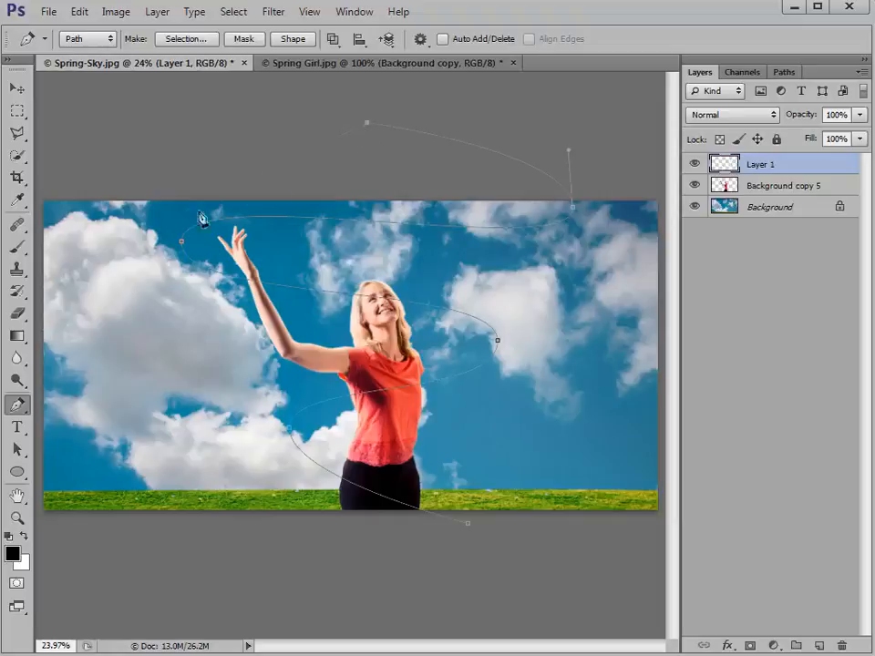
- Load the Cherry Blossom Brush (Digital Photo) ABR file from the PS Masterclass - The Pen tool folder into the Brush tool's presets
click(18, 249)
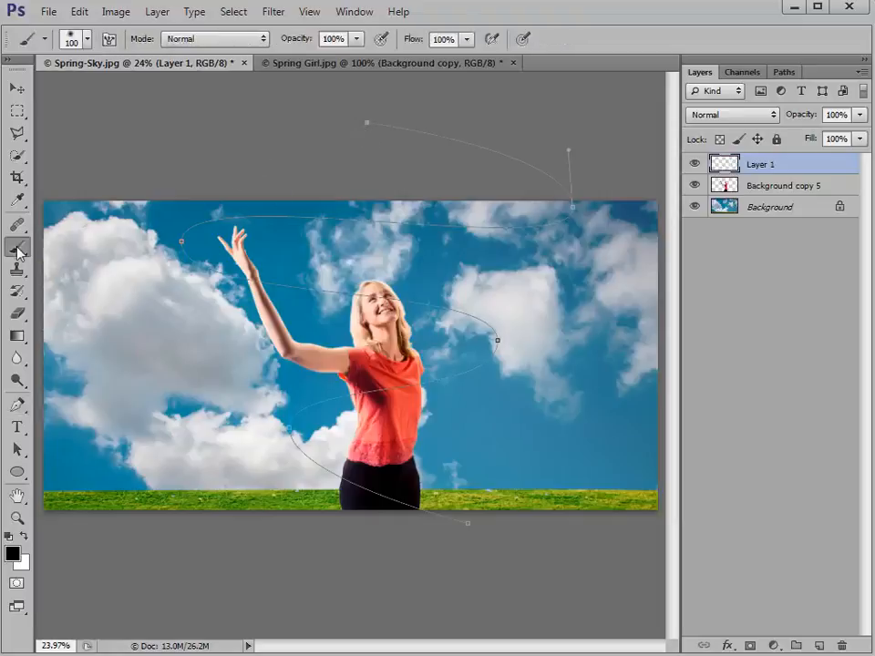
click(88, 41)
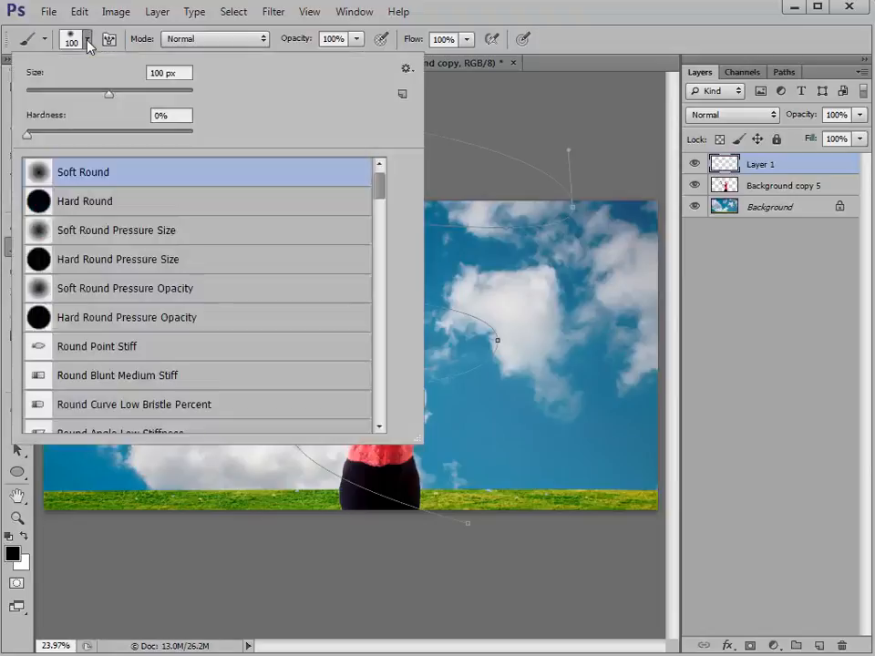
click(406, 67)
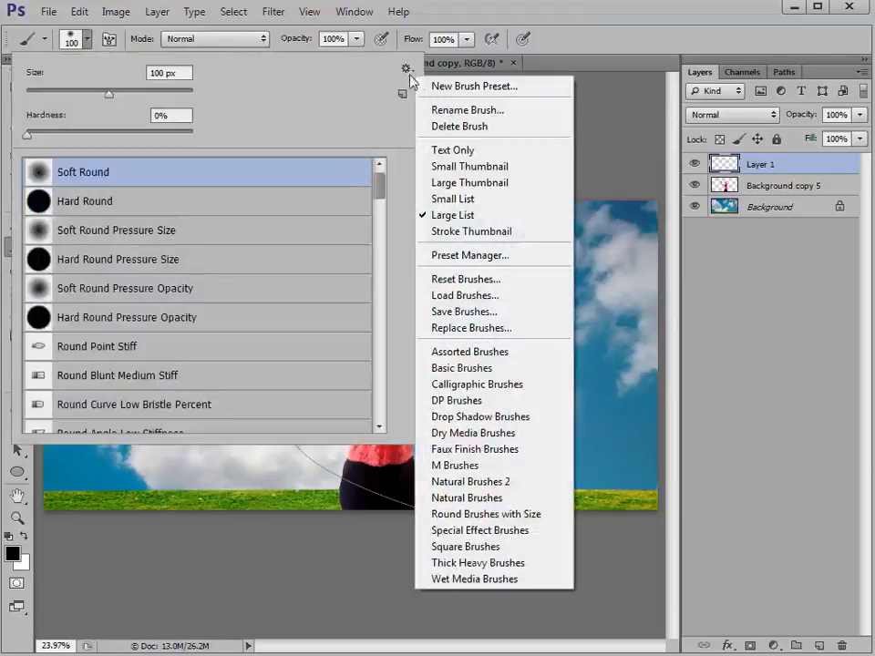
click(460, 296)
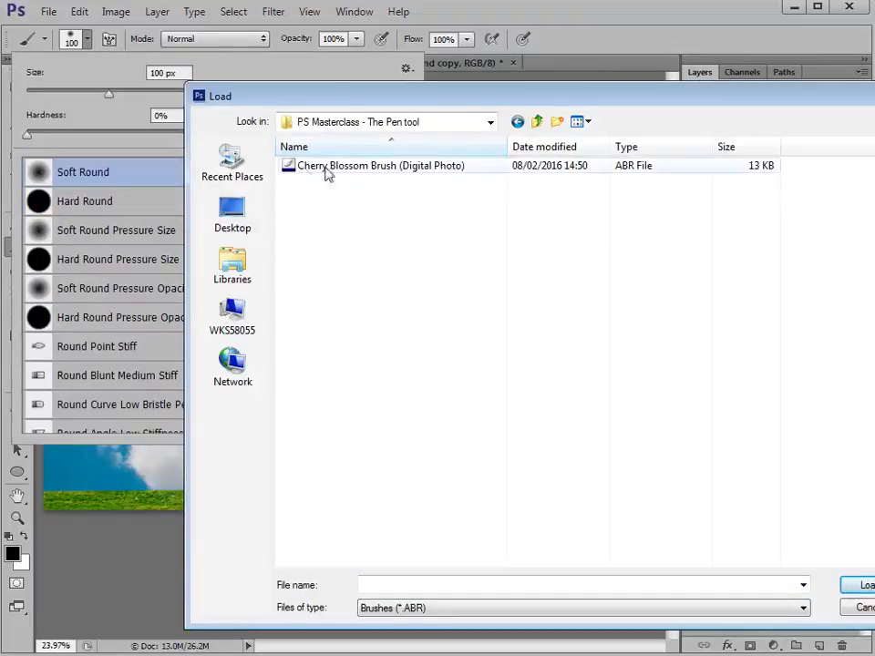
click(435, 173)
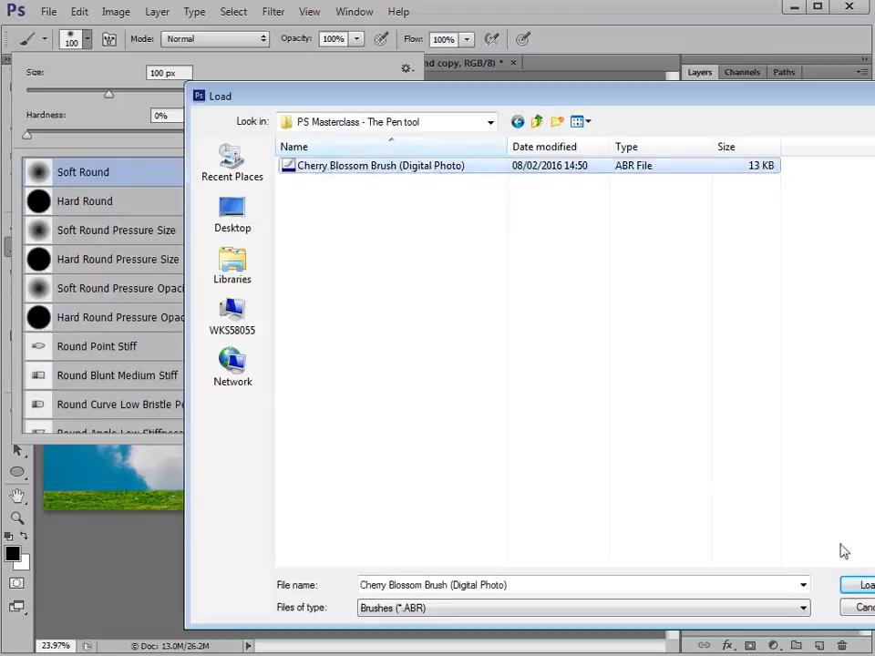
double_click(414, 173)
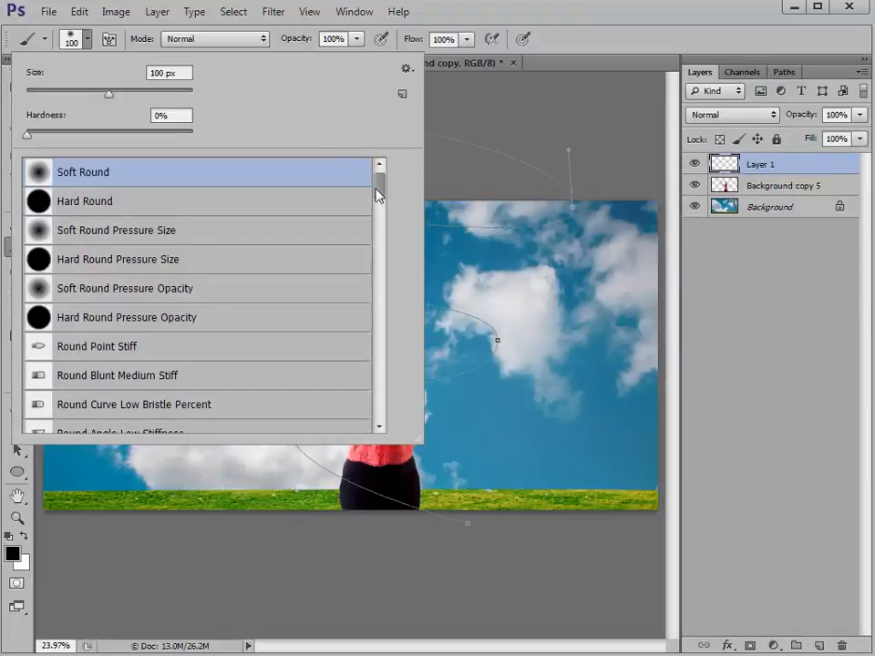
- Choose the Cherry Blossom Brush (Digital Photo) preset at 60 px as the current brush tip
drag(379, 189, 381, 405)
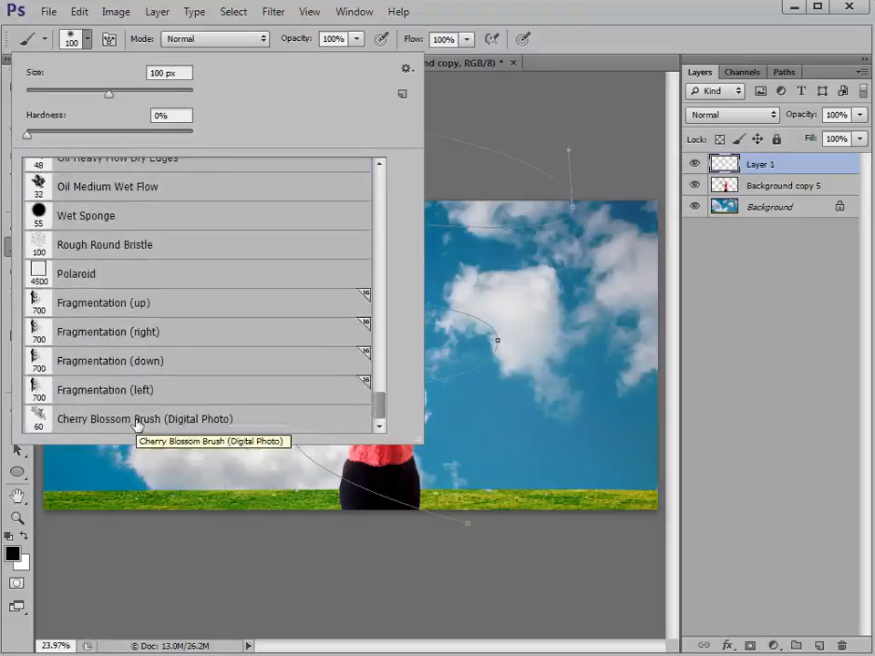
click(136, 421)
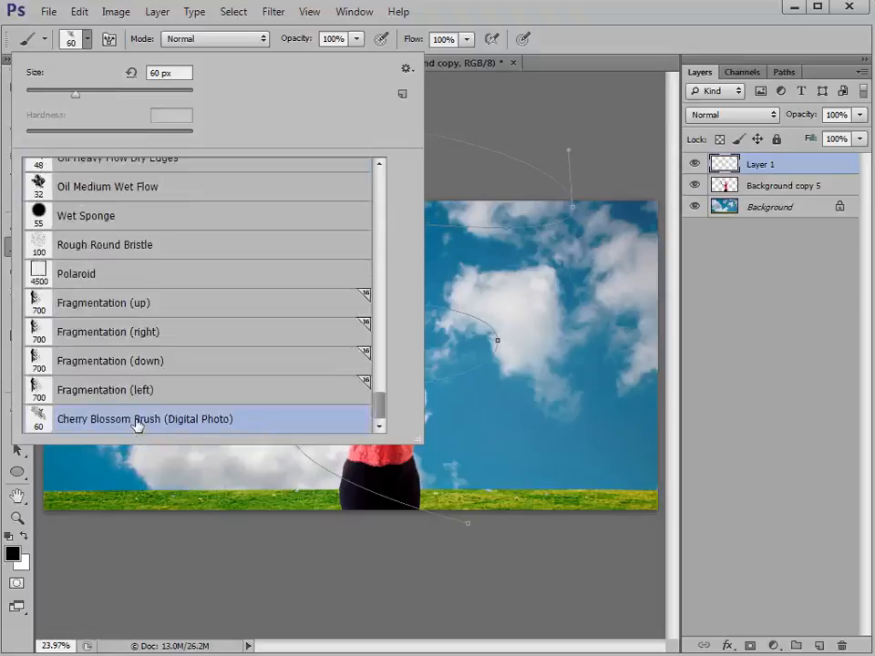
click(579, 52)
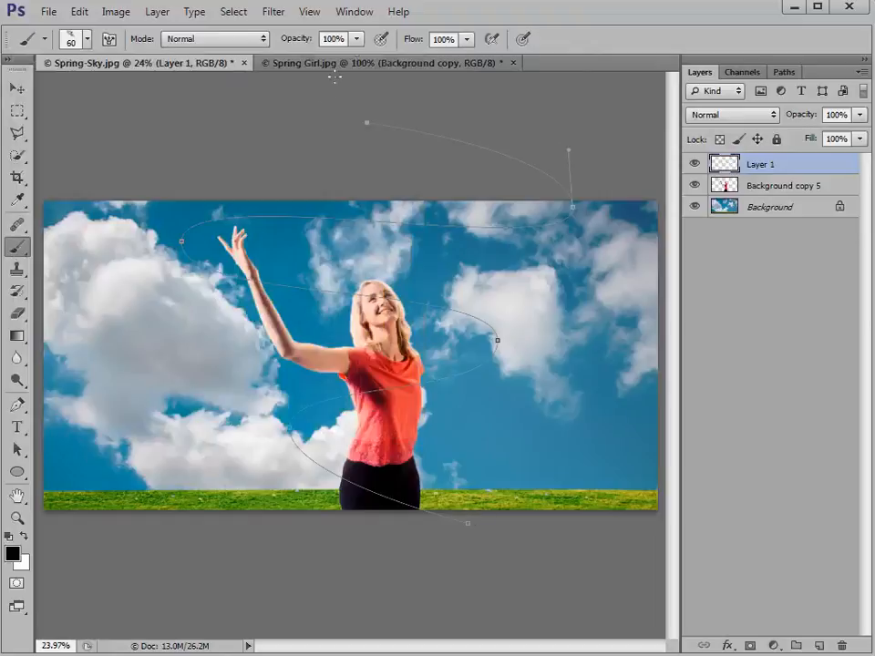
- Display the list of paths for the Spring-Sky.jpg document
click(354, 12)
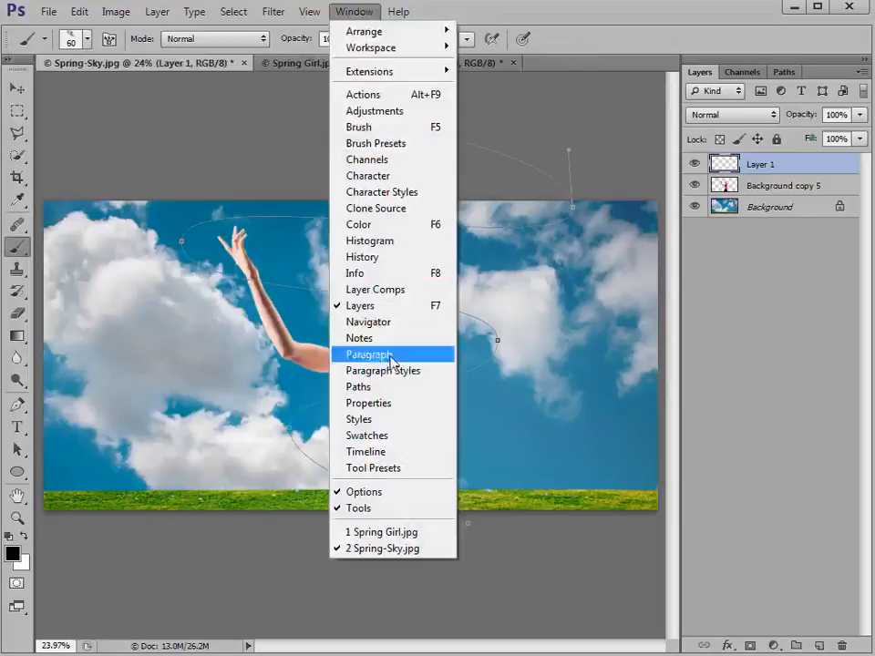
click(383, 387)
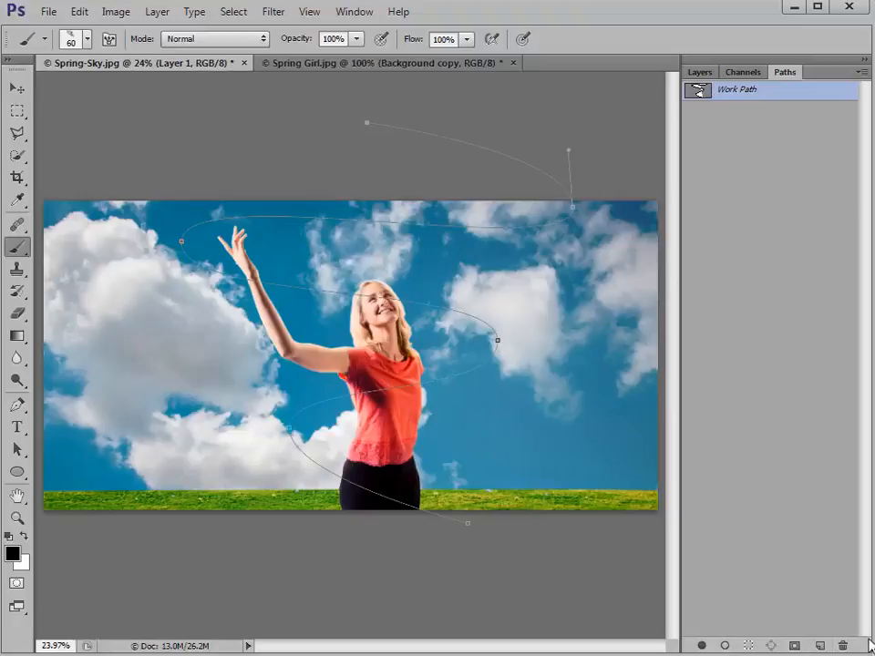
drag(871, 653, 868, 627)
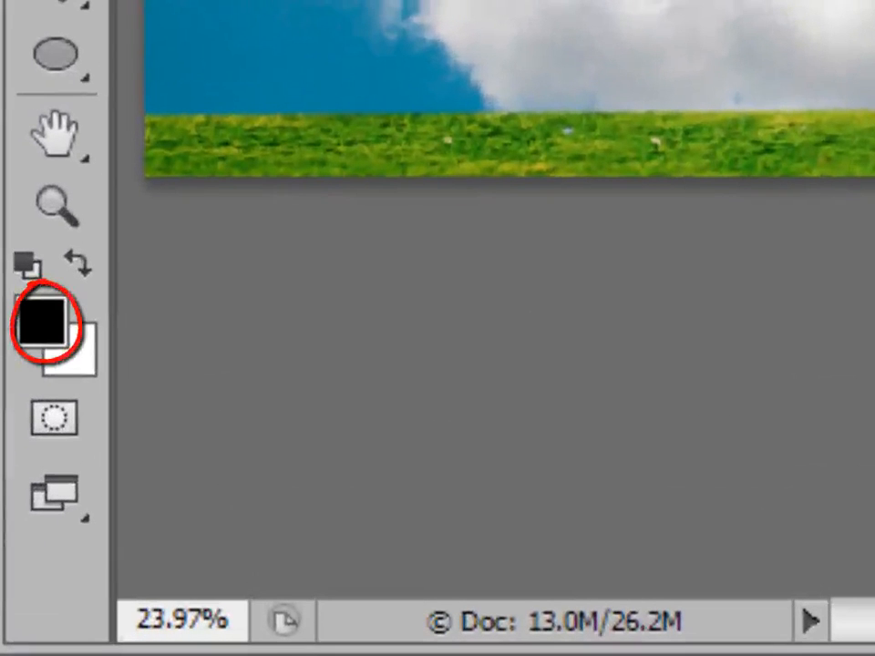
- Set the foreground colour to pale pink #ffebeb and reactivate the Brush tool
click(44, 319)
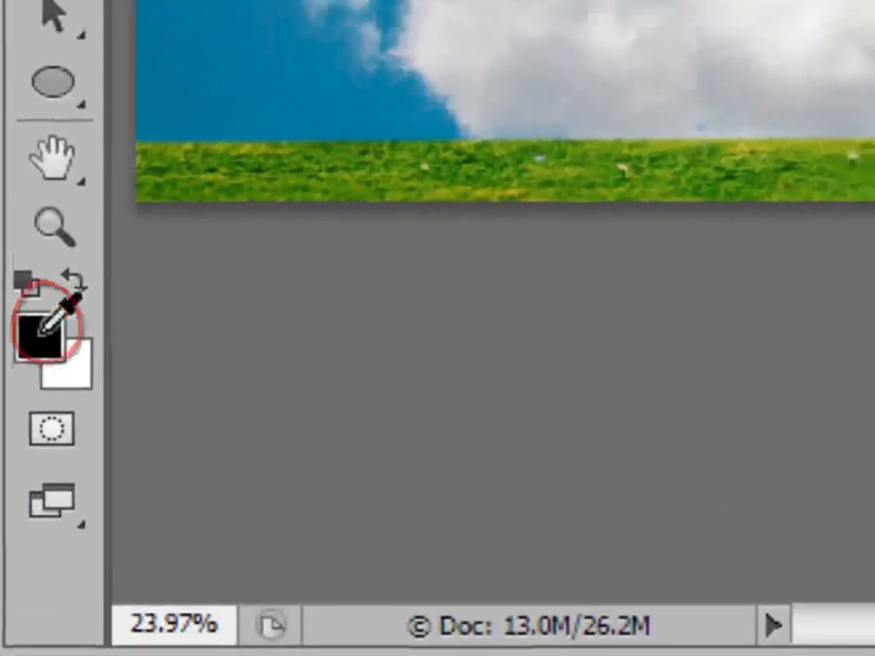
click(422, 117)
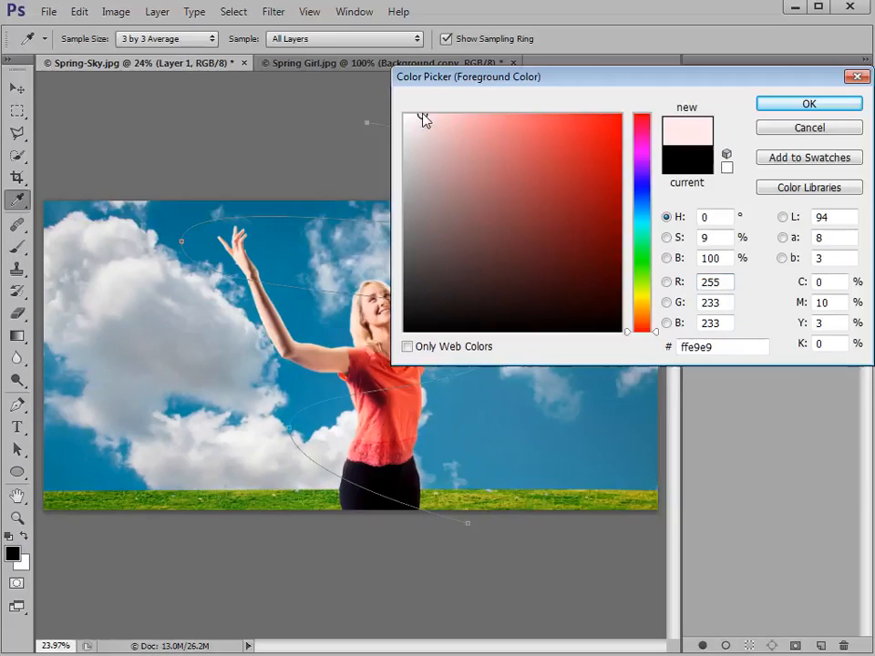
mouse_move(424, 119)
mouse_down()
mouse_move(436, 111)
mouse_move(420, 111)
mouse_up()
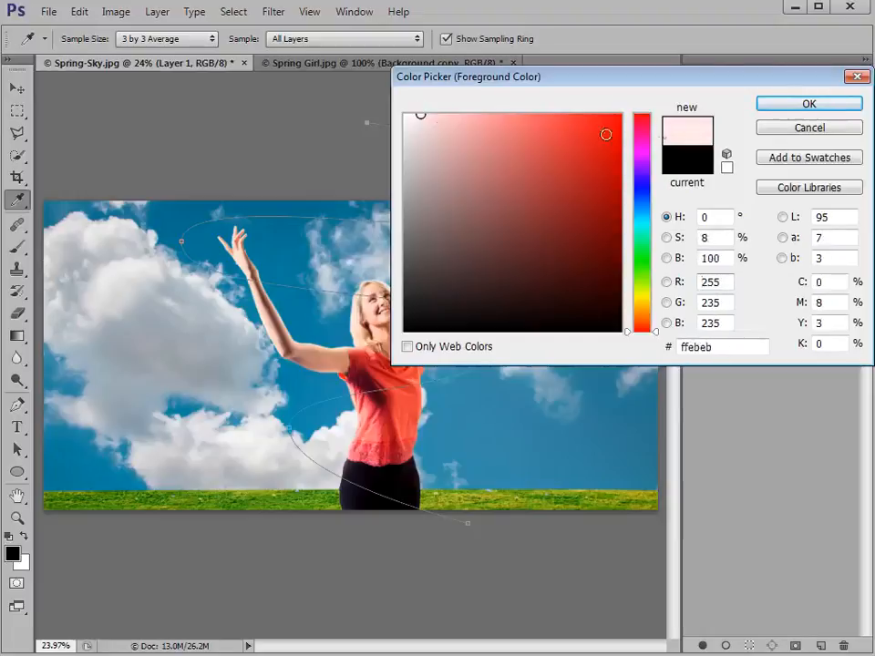
click(768, 106)
key(b)
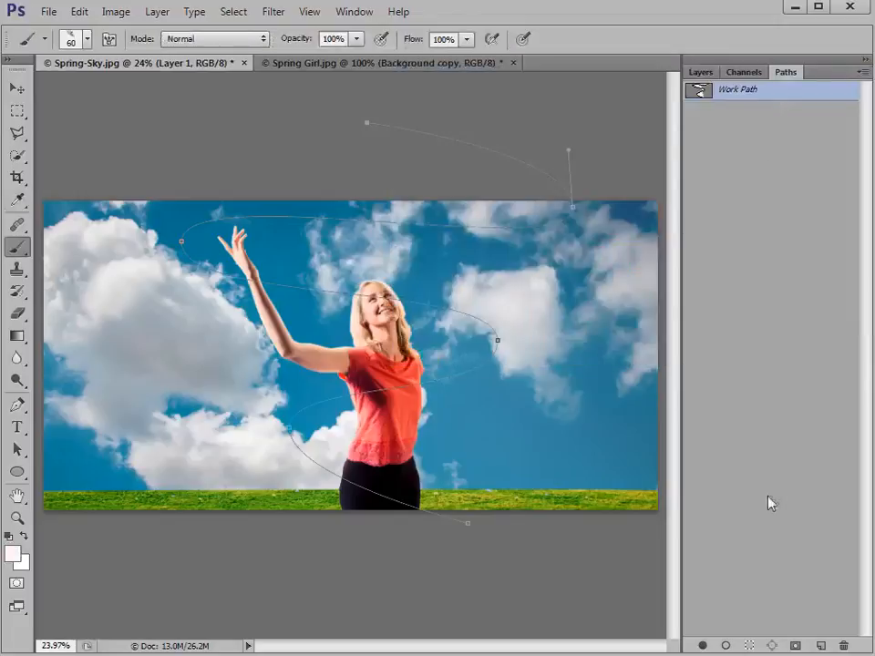
- Stroke the winding Work Path with the cherry blossom brush, delete the path and return to the layer list
click(726, 645)
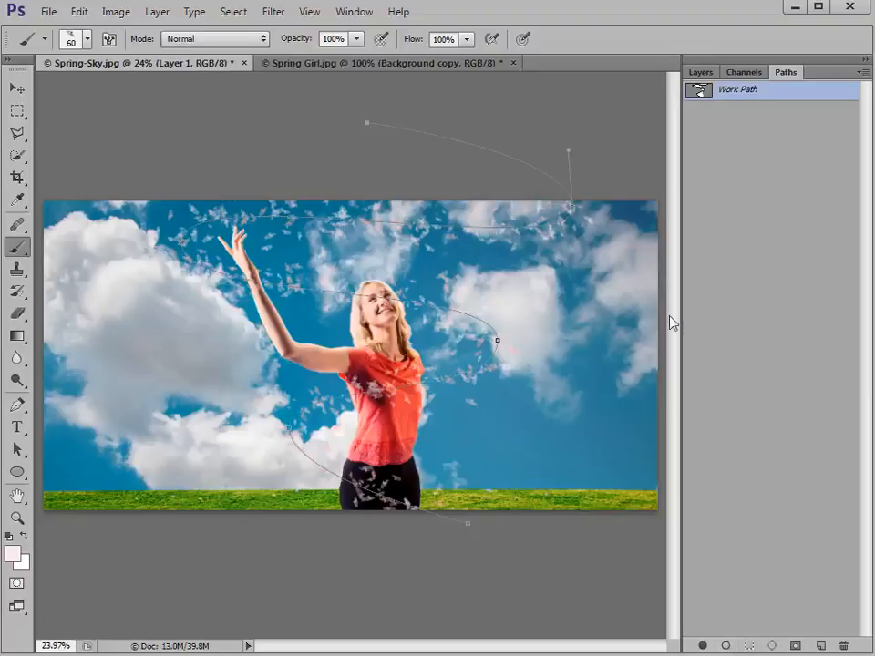
key(Delete)
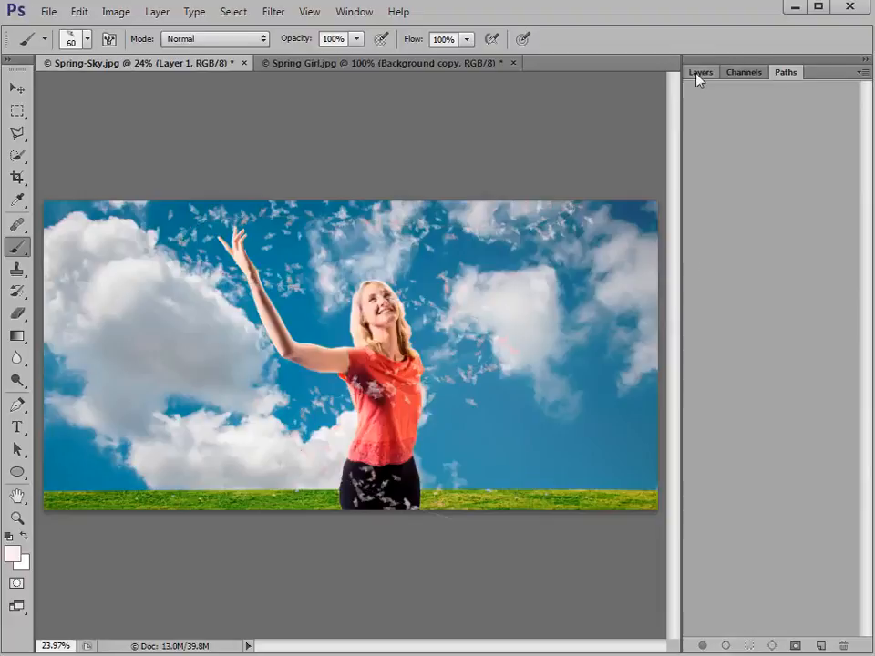
click(699, 77)
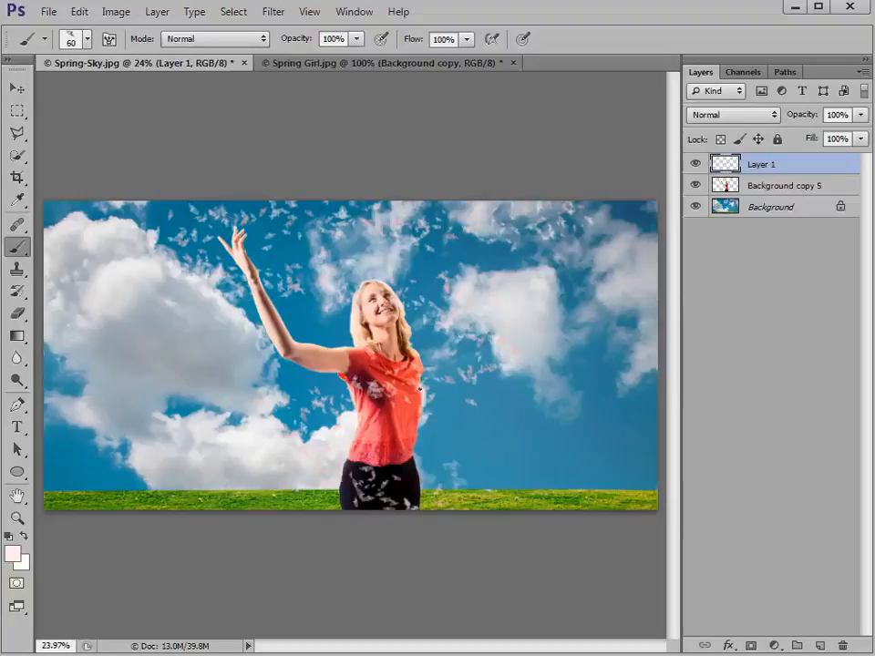
- Duplicate the blossom layer Layer 1 three times and merge all four blossom layers into one
key(ctrl+j)
key(ctrl+j)
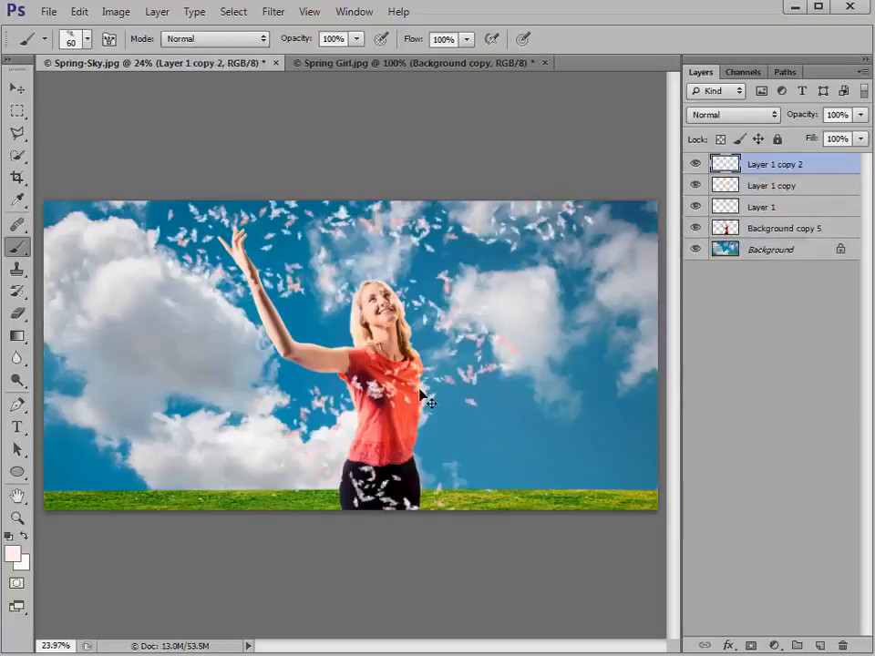
key(ctrl+j)
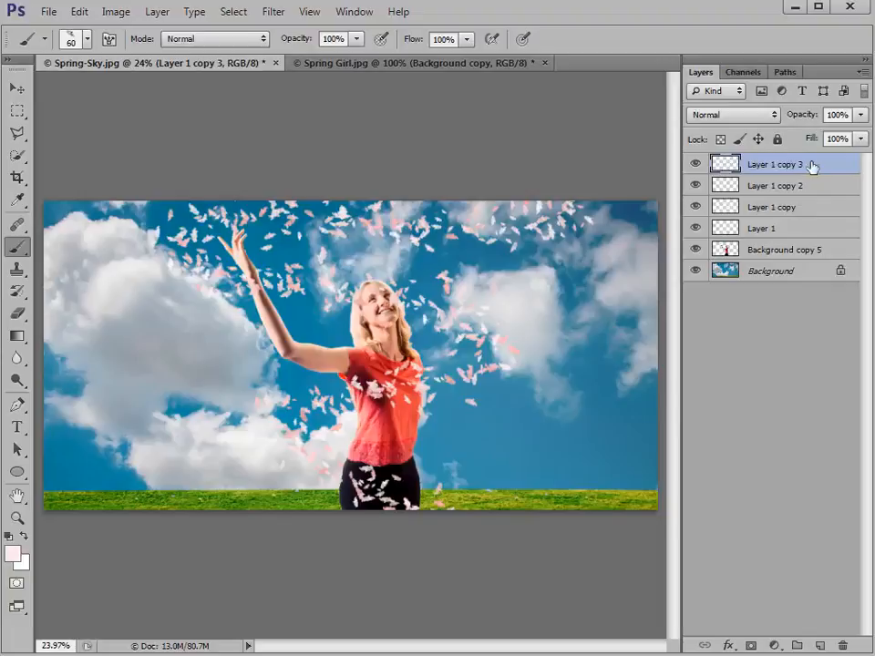
shift+click(802, 229)
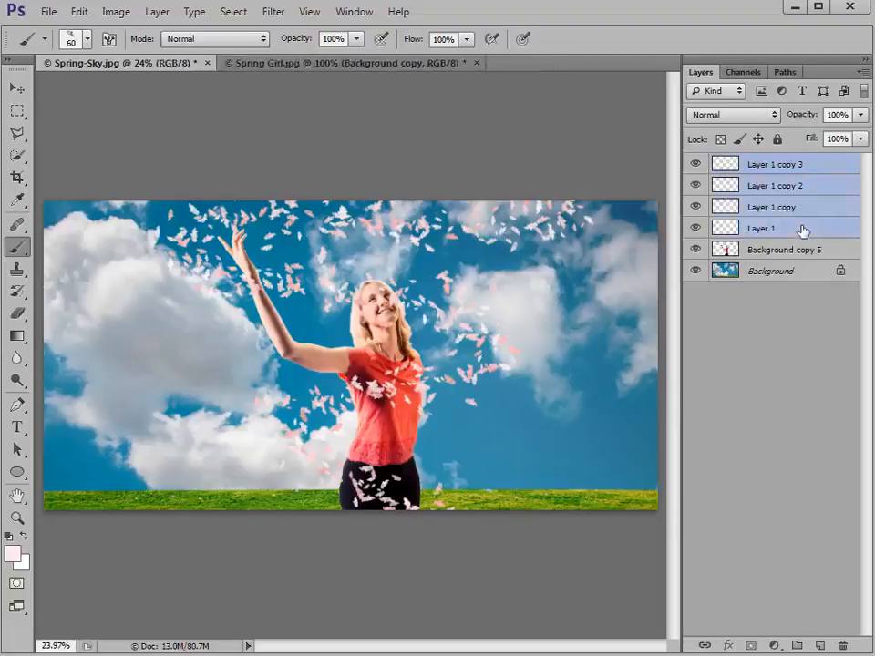
key(ctrl+e)
click(696, 164)
click(695, 164)
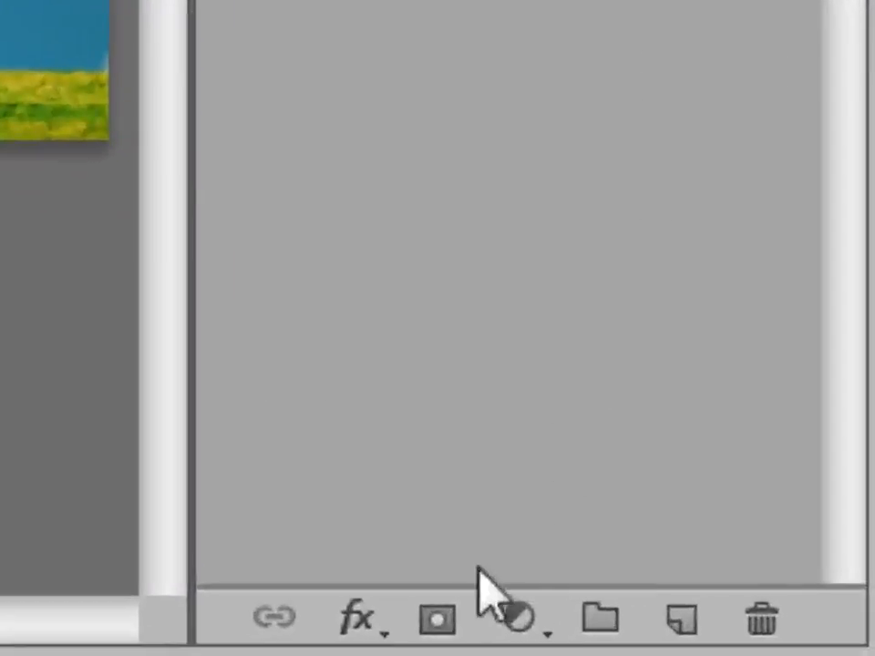
- Add a layer mask to the merged blossom layer and choose the Hard Round brush at 60 px
click(440, 619)
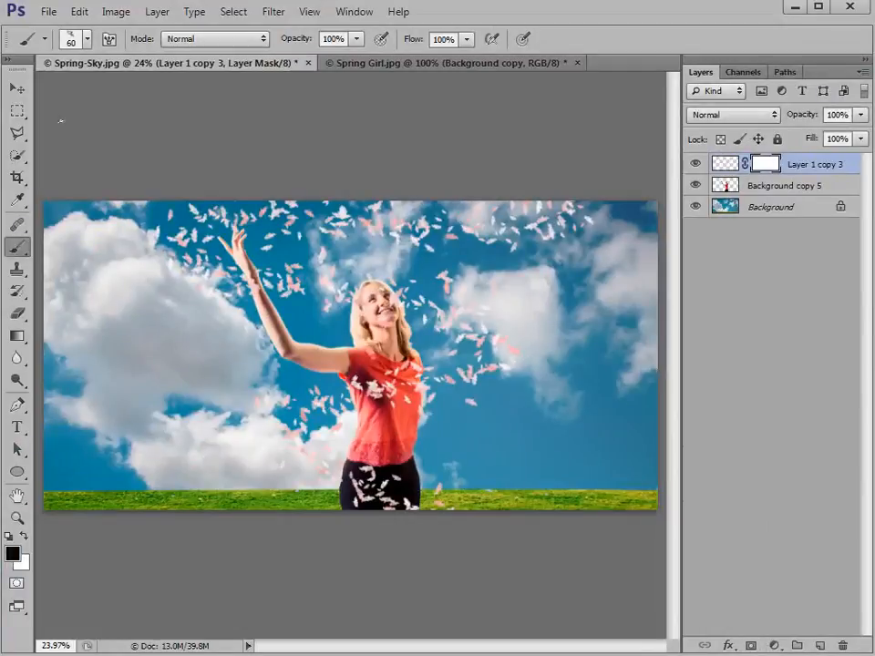
click(88, 40)
drag(381, 419, 383, 172)
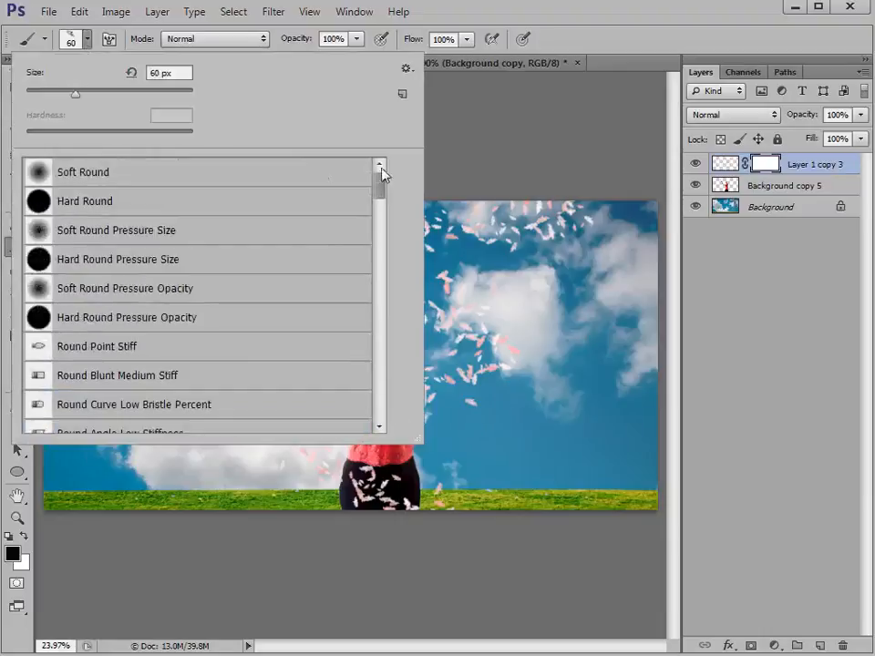
click(109, 206)
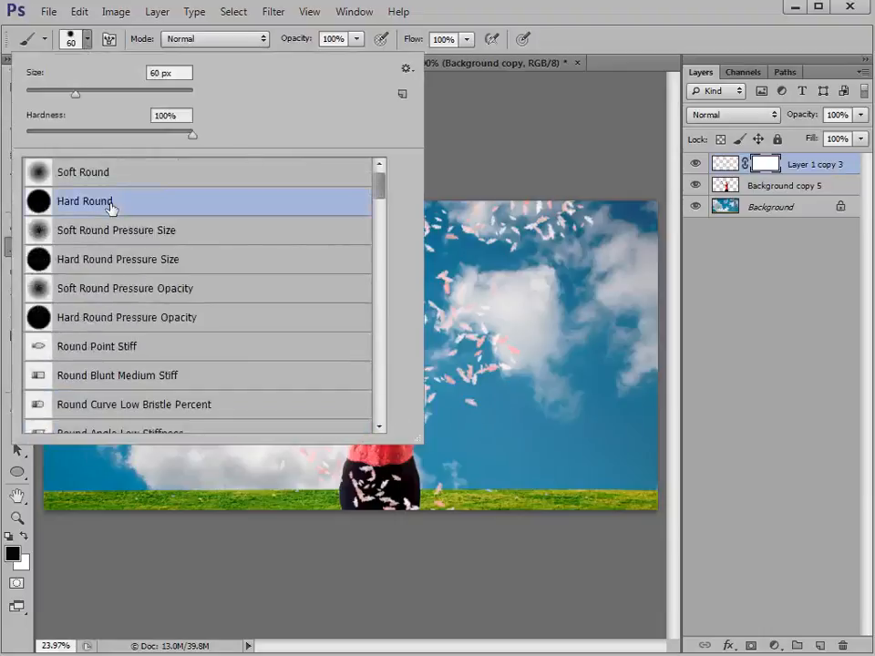
click(577, 36)
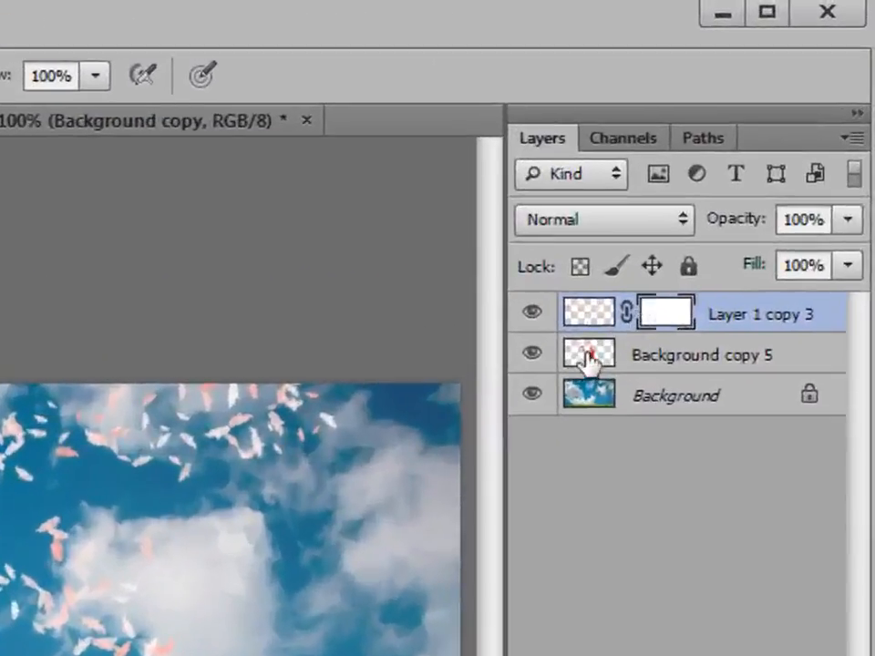
- Select the woman's outline from Background copy 5, mask out the petals over her trousers and face with a 125 px black brush, and deselect
ctrl+click(588, 360)
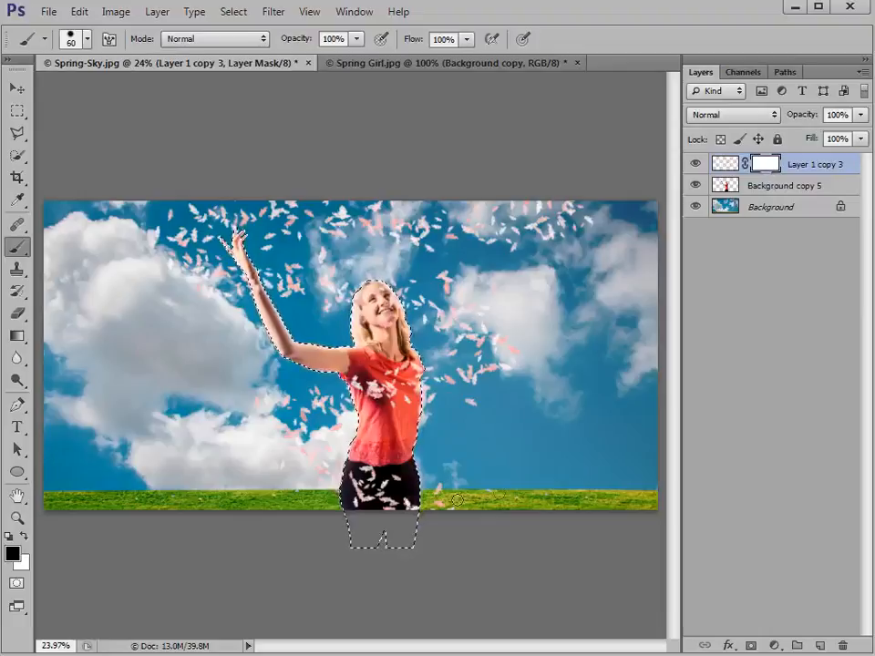
key(bracketright)
key(bracketright)
key(bracketright)
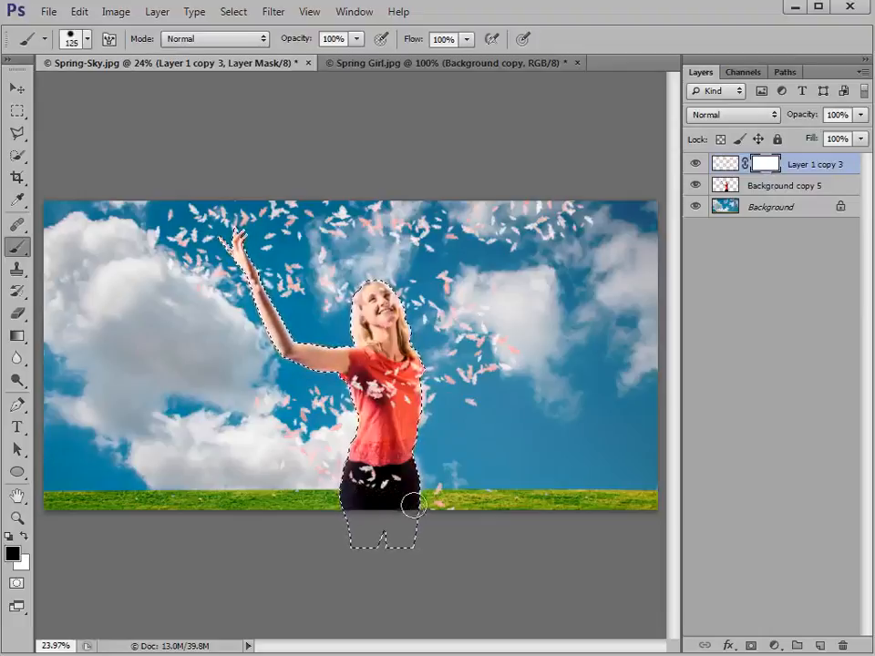
mouse_move(369, 482)
mouse_down()
mouse_move(366, 471)
mouse_move(415, 484)
mouse_up()
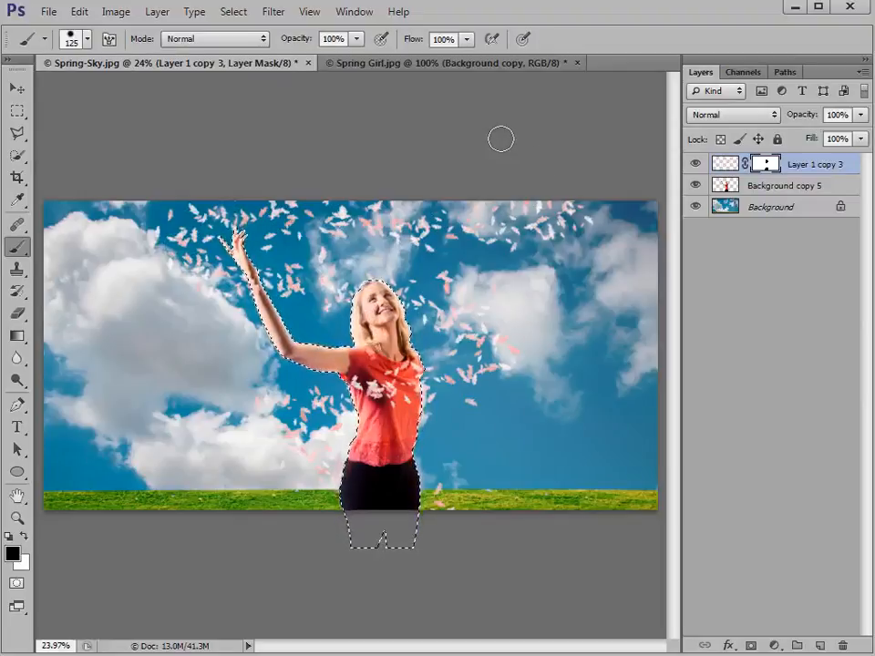
key(ctrl+d)
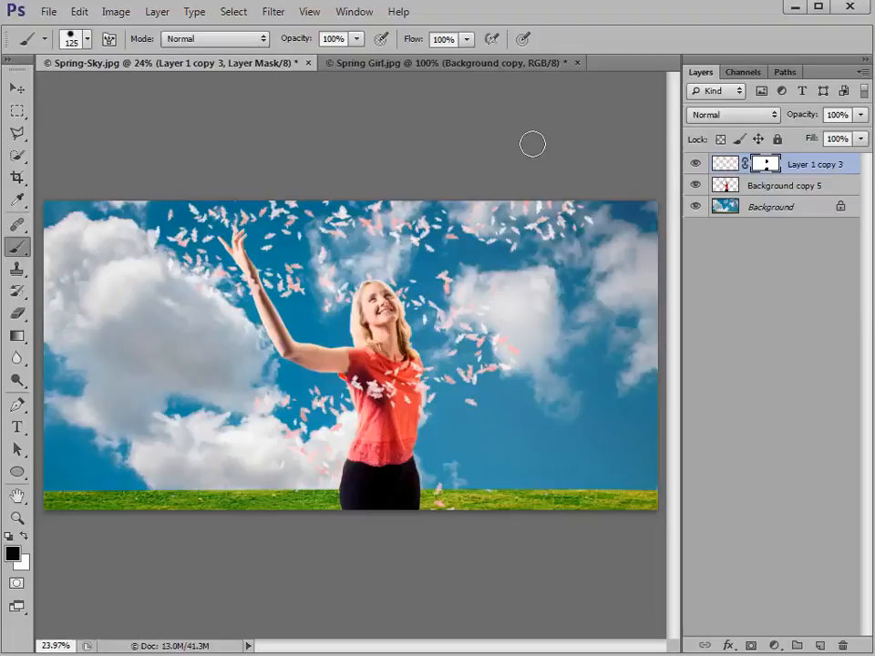
click(48, 12)
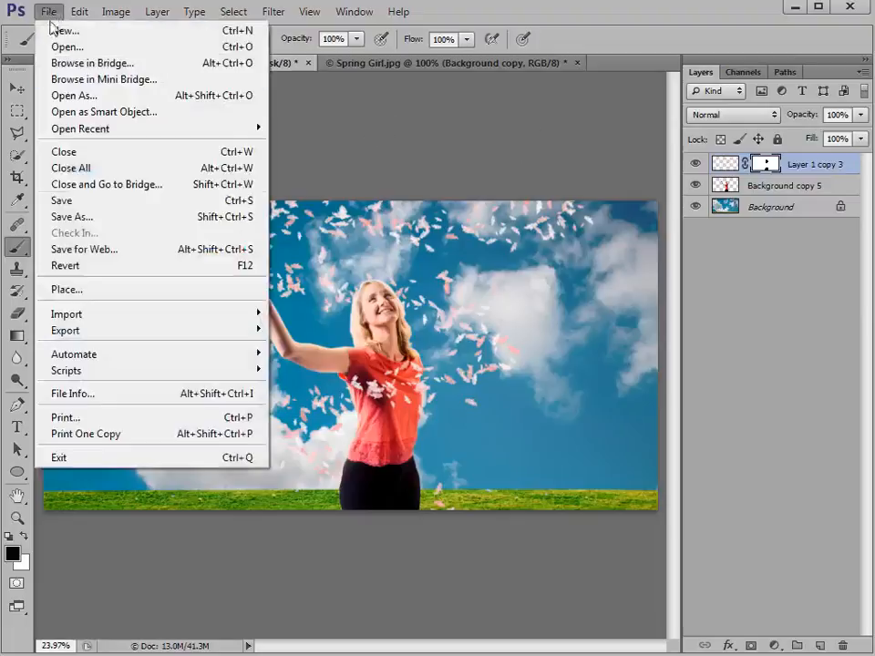
click(353, 153)
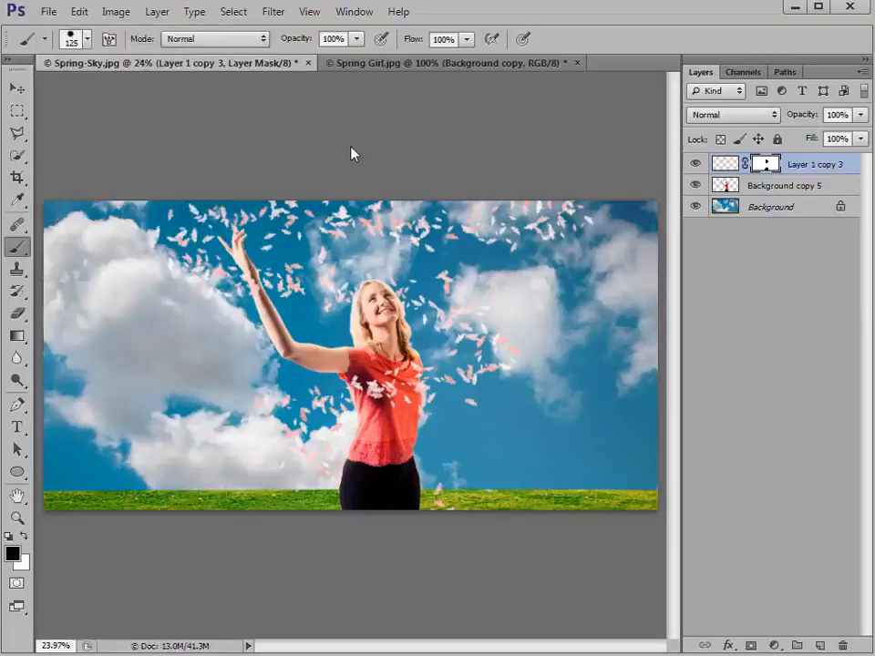